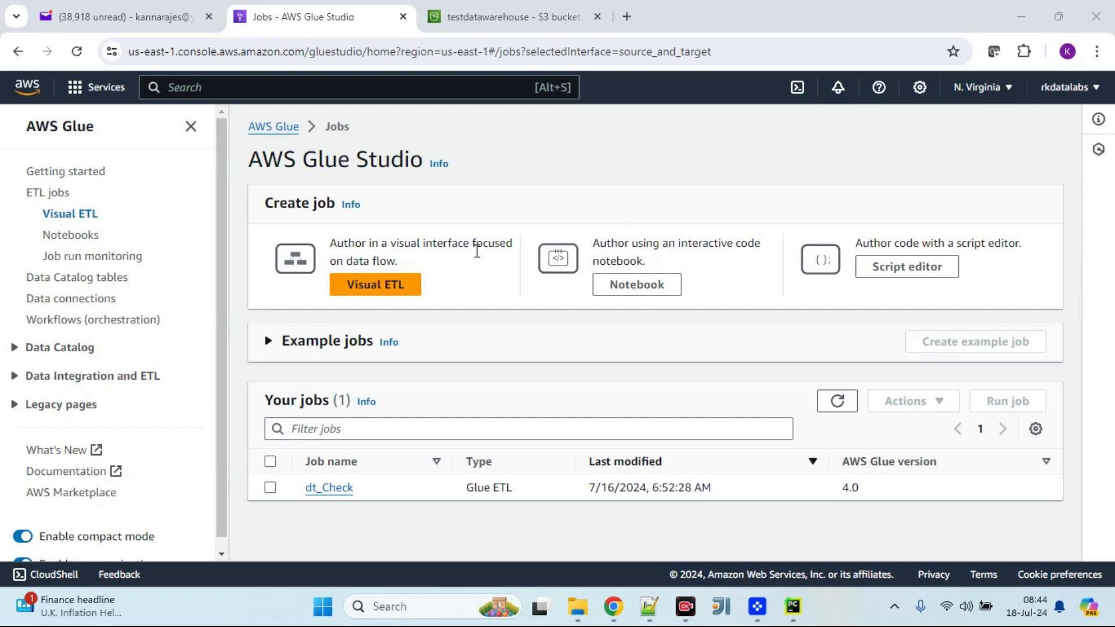
# Step: Start a new Visual ETL job and add an Amazon S3 data source node
pyautogui.click(367, 290)
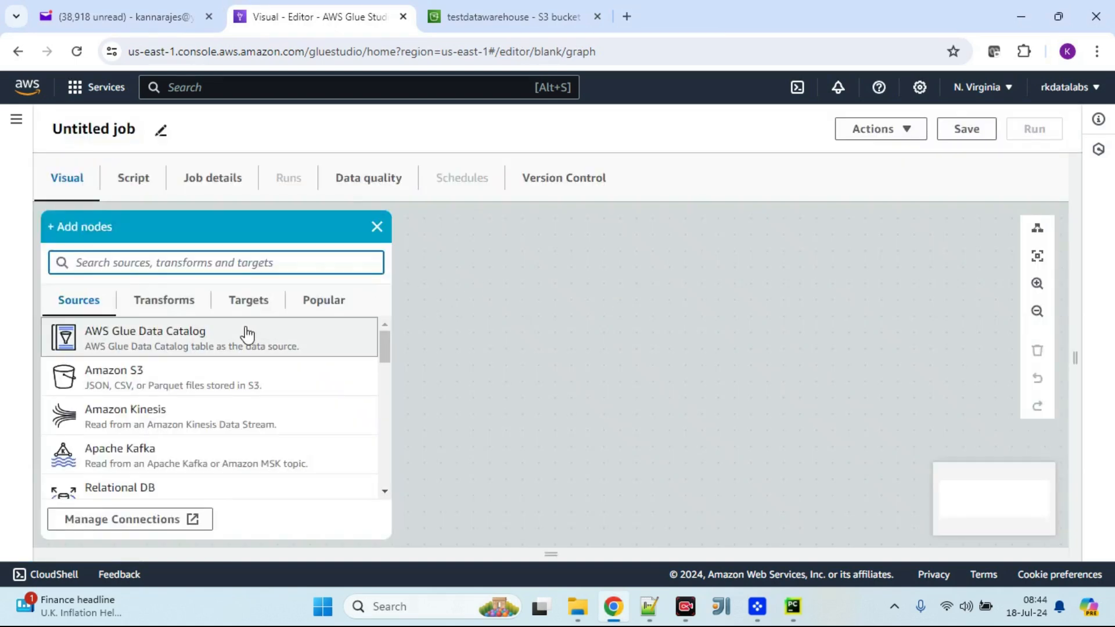
pyautogui.click(224, 386)
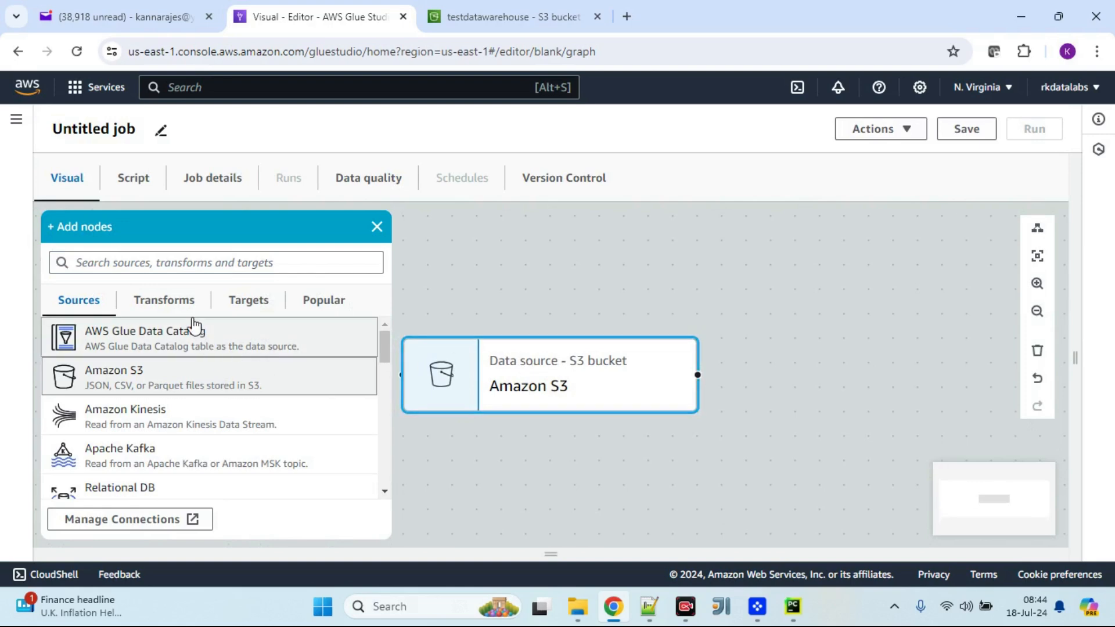
# Step: Add a Change Schema transform connected after the Amazon S3 source node
pyautogui.click(181, 303)
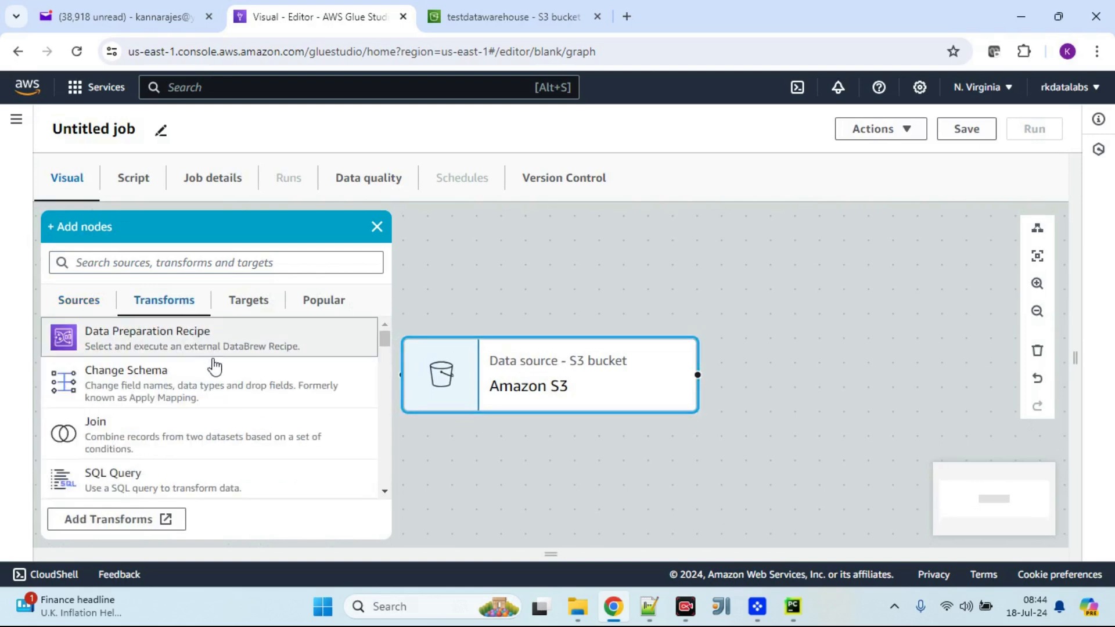
pyautogui.click(167, 392)
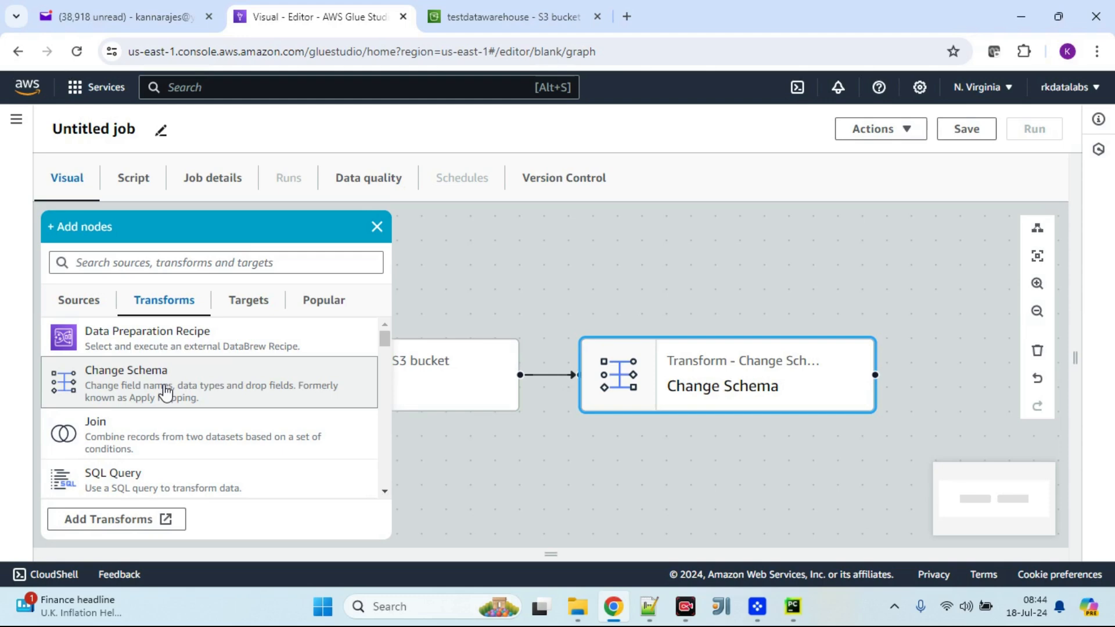
pyautogui.click(377, 227)
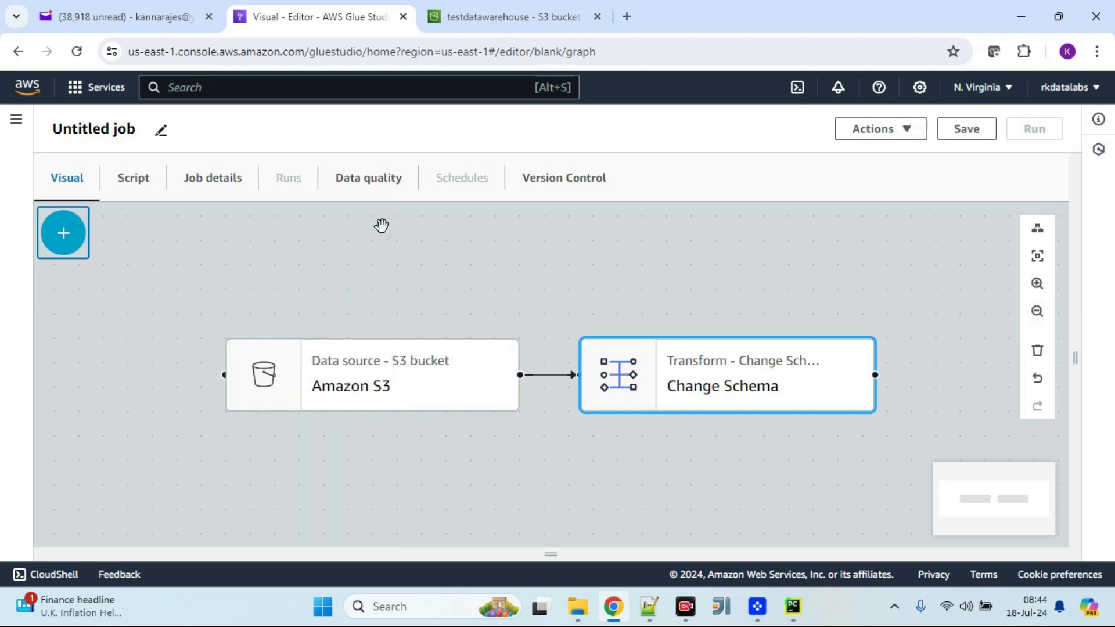
# Step: Rename the job to dt_transform
pyautogui.click(368, 378)
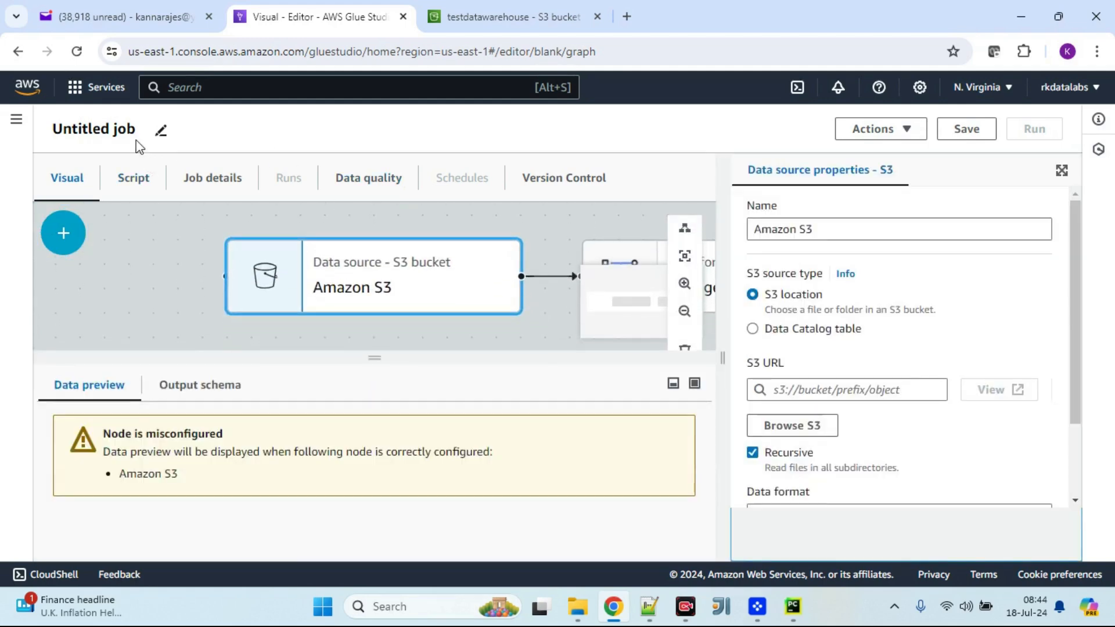
pyautogui.click(162, 133)
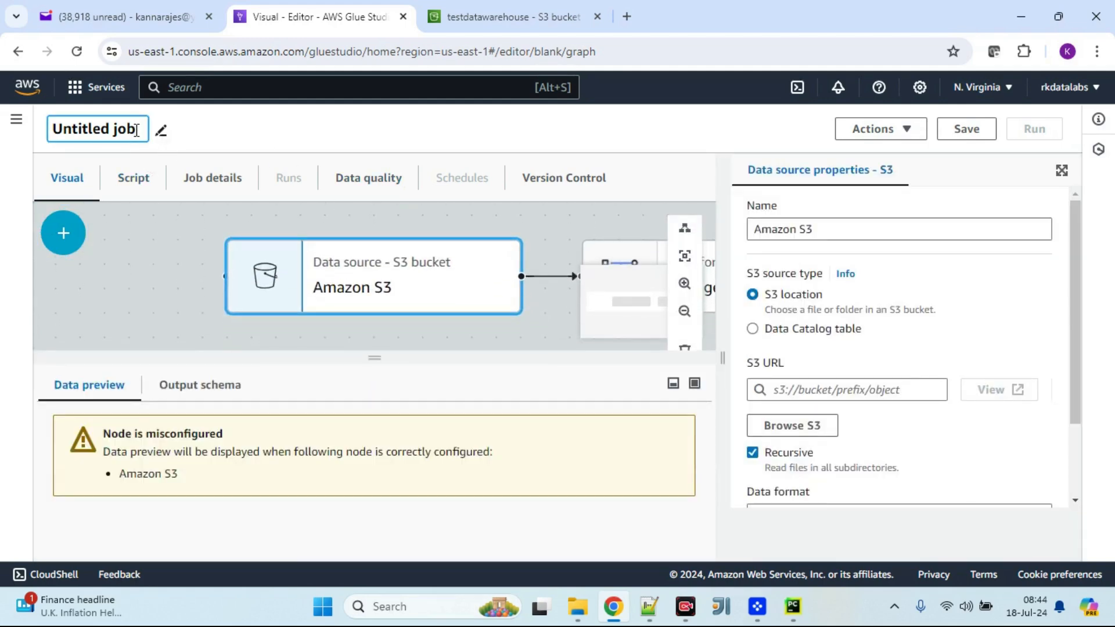
pyautogui.tripleClick(137, 129)
pyautogui.write('dt)_')
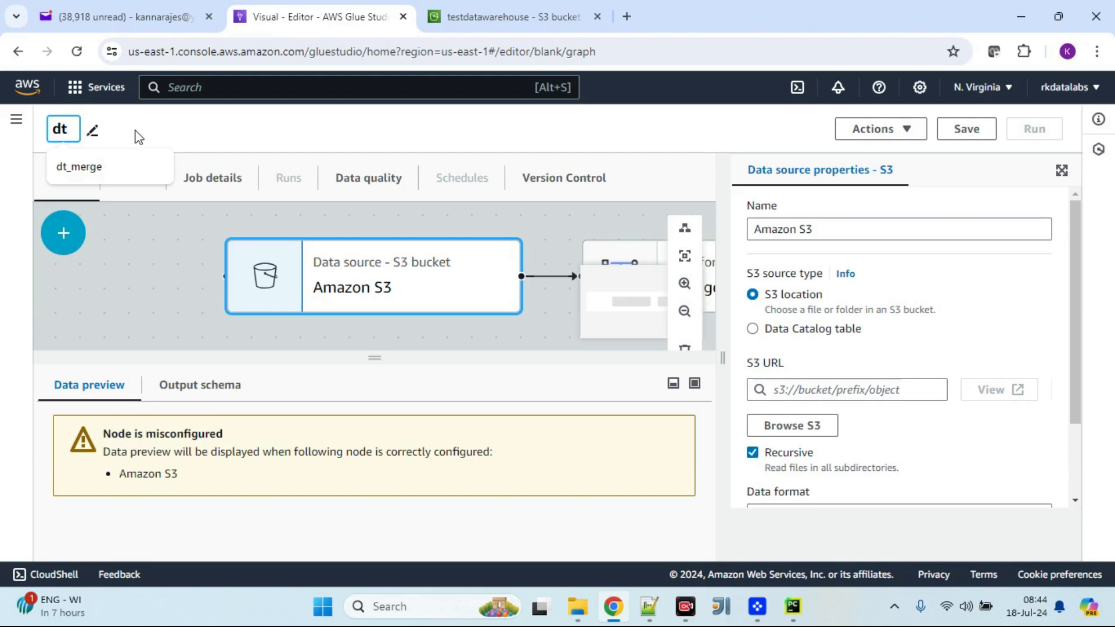
pyautogui.press('BackSpace')
pyautogui.press('BackSpace')
pyautogui.write('_tr')
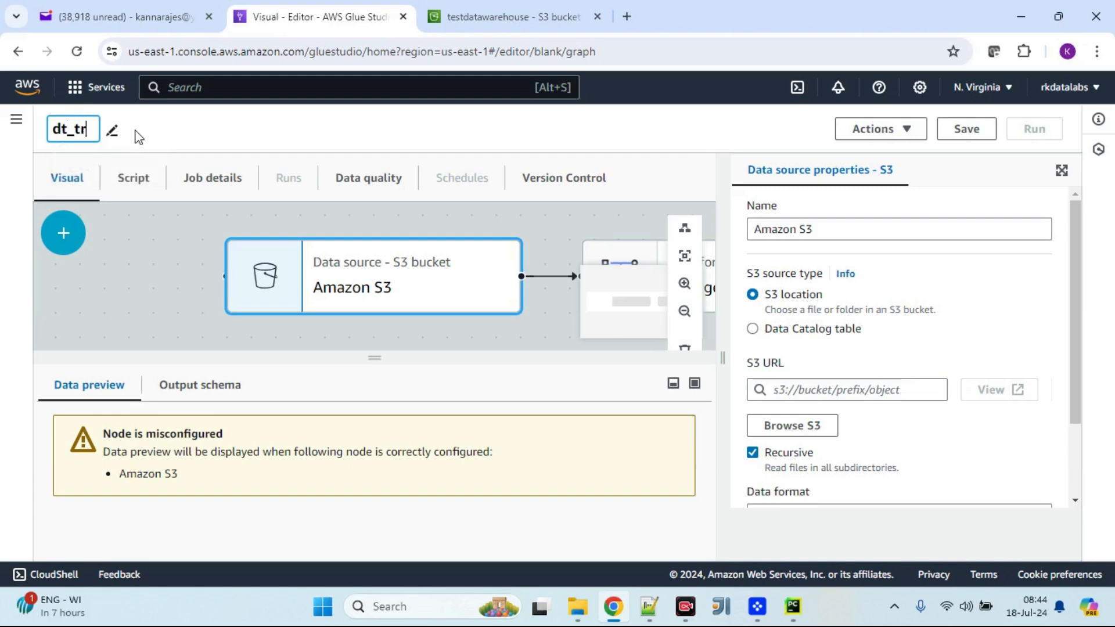
pyautogui.write('ansform')
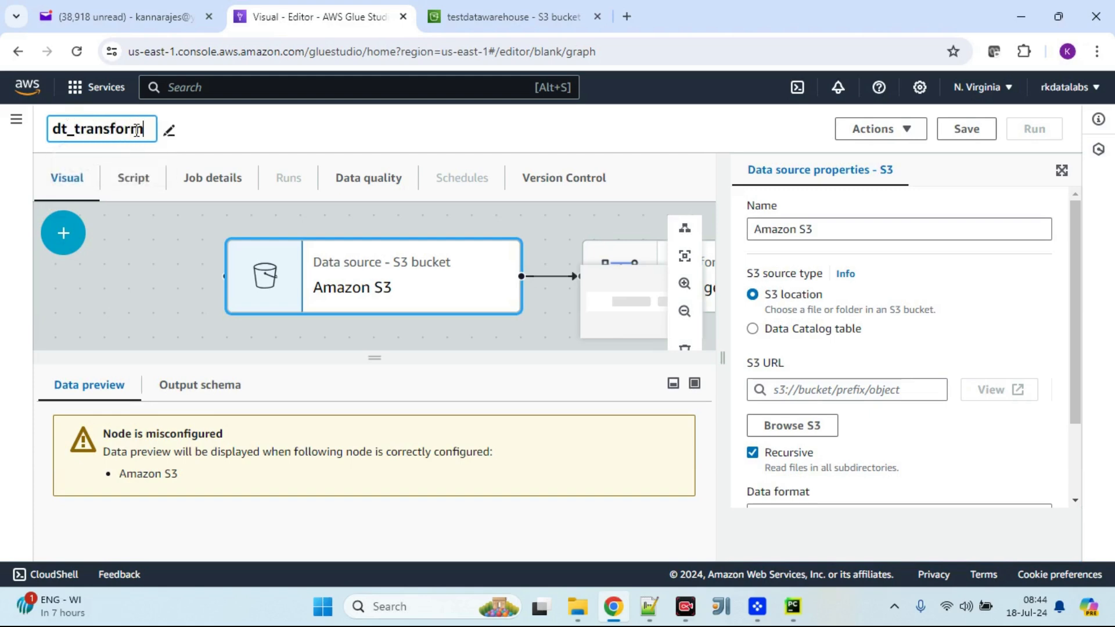
# Step: Set the job's IAM role to AWSGlueServiceRole-testcrawler in the job details
pyautogui.click(228, 191)
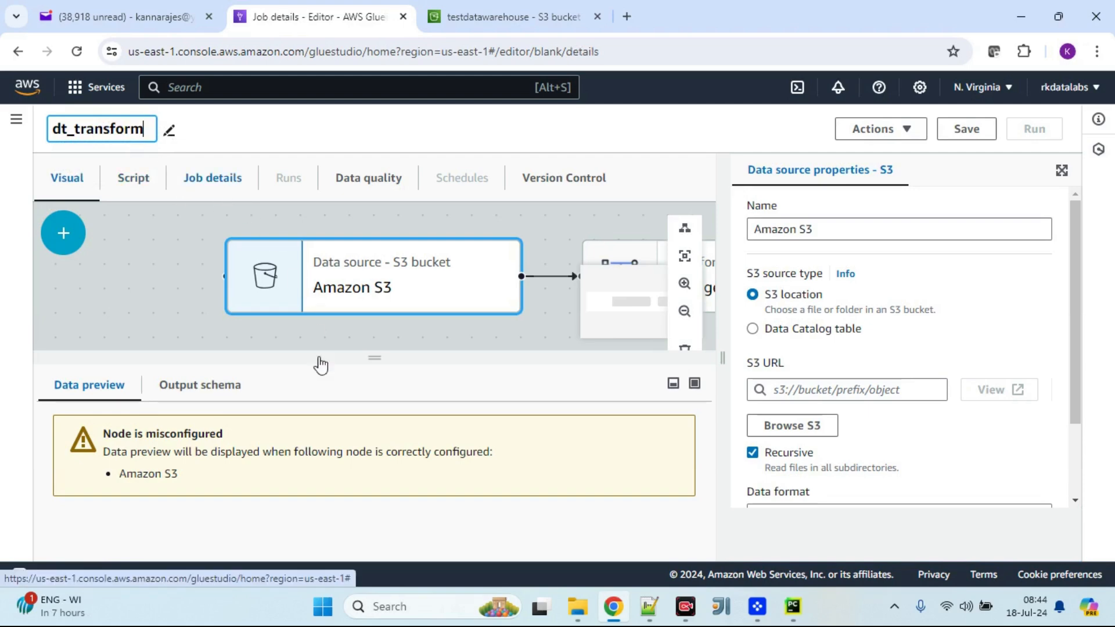
pyautogui.scroll(-3, 310, 392)
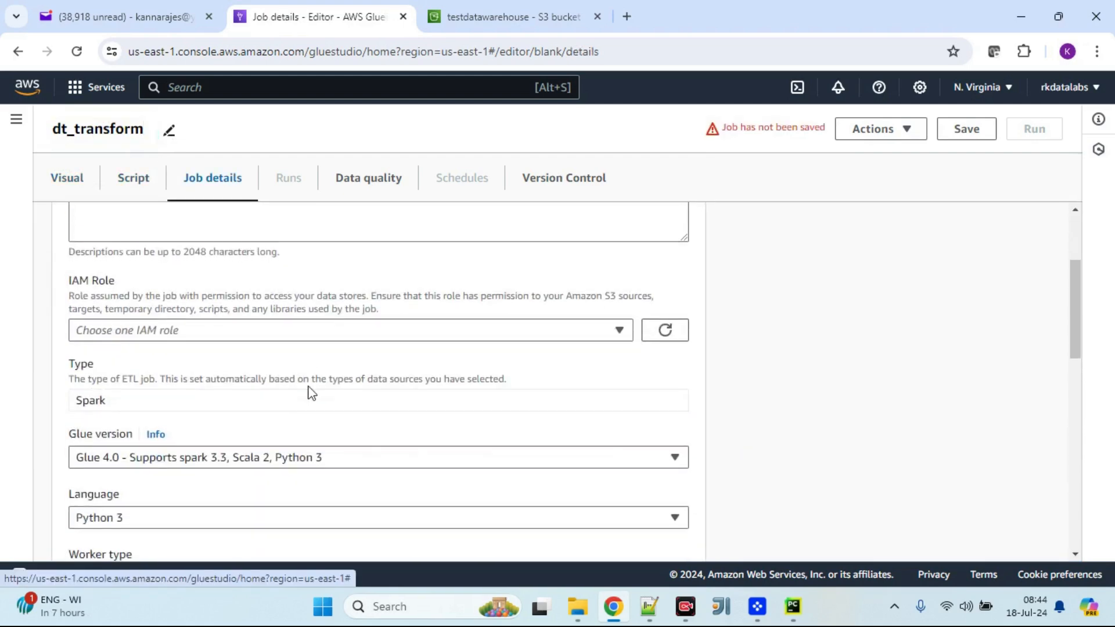
pyautogui.click(293, 331)
pyautogui.click(252, 479)
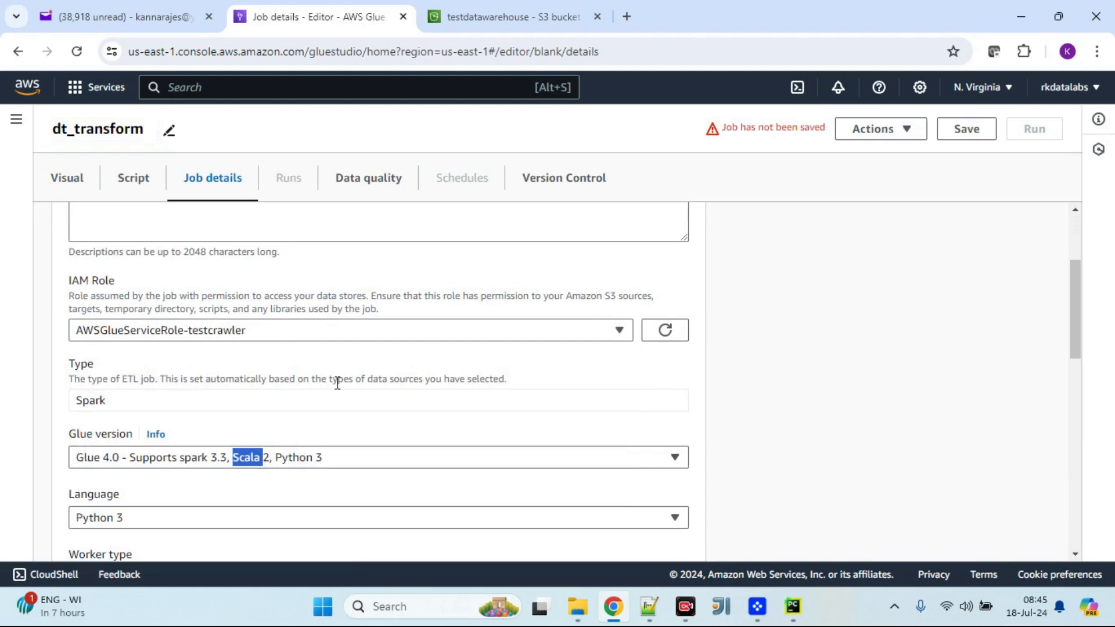
pyautogui.doubleClick(380, 396)
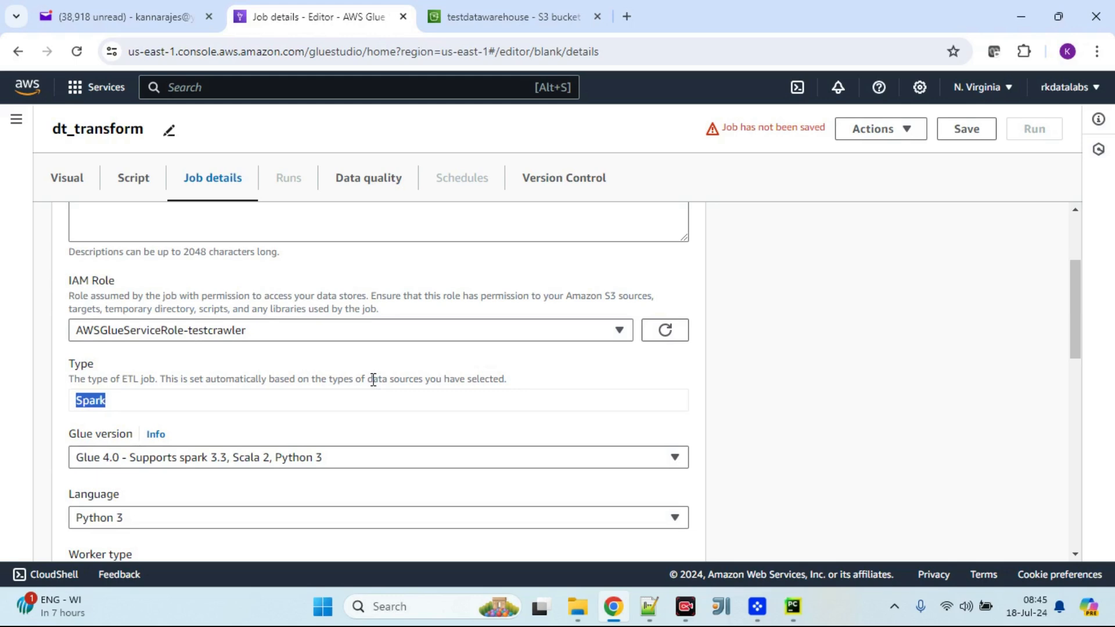
# Step: Set the requested number of workers to 2 and try to save the job
pyautogui.scroll(-10, 374, 380)
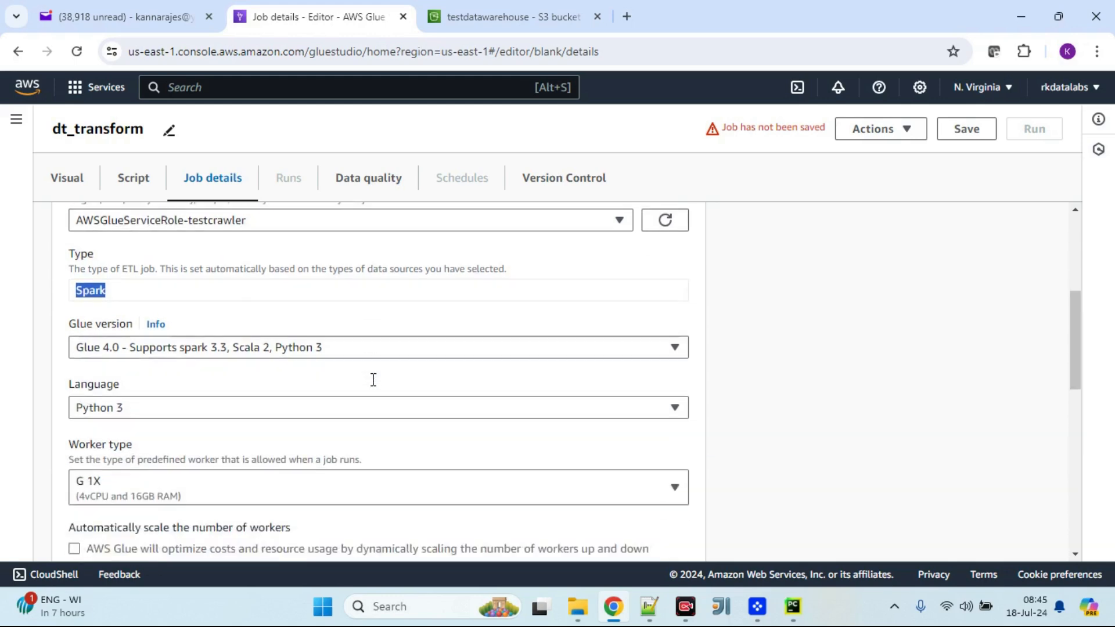
pyautogui.doubleClick(103, 256)
pyautogui.write('2')
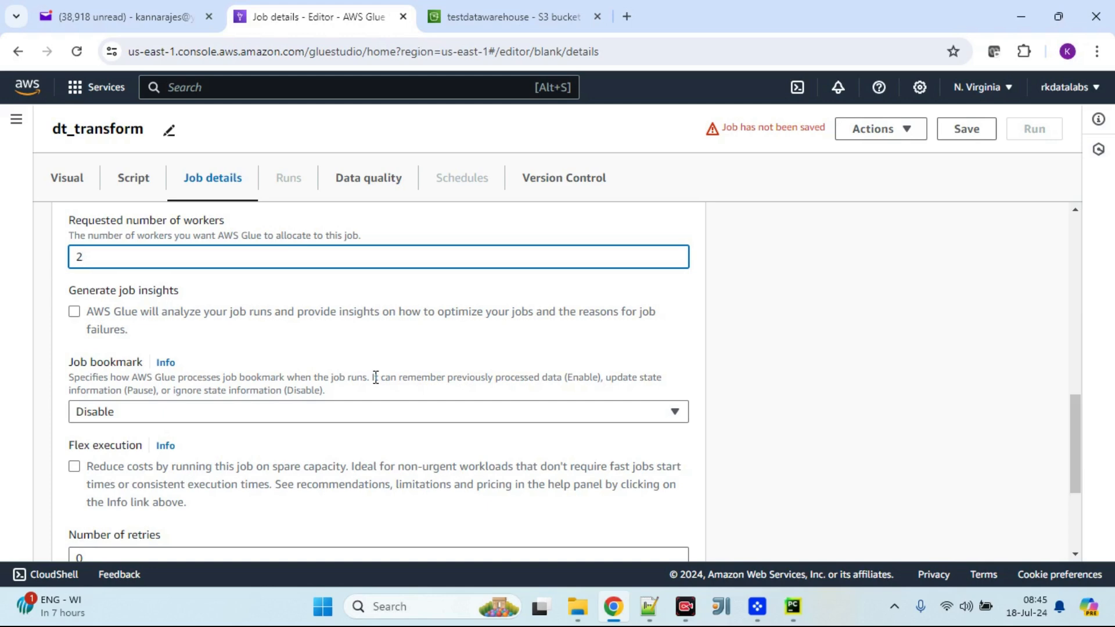
pyautogui.scroll(10, 375, 378)
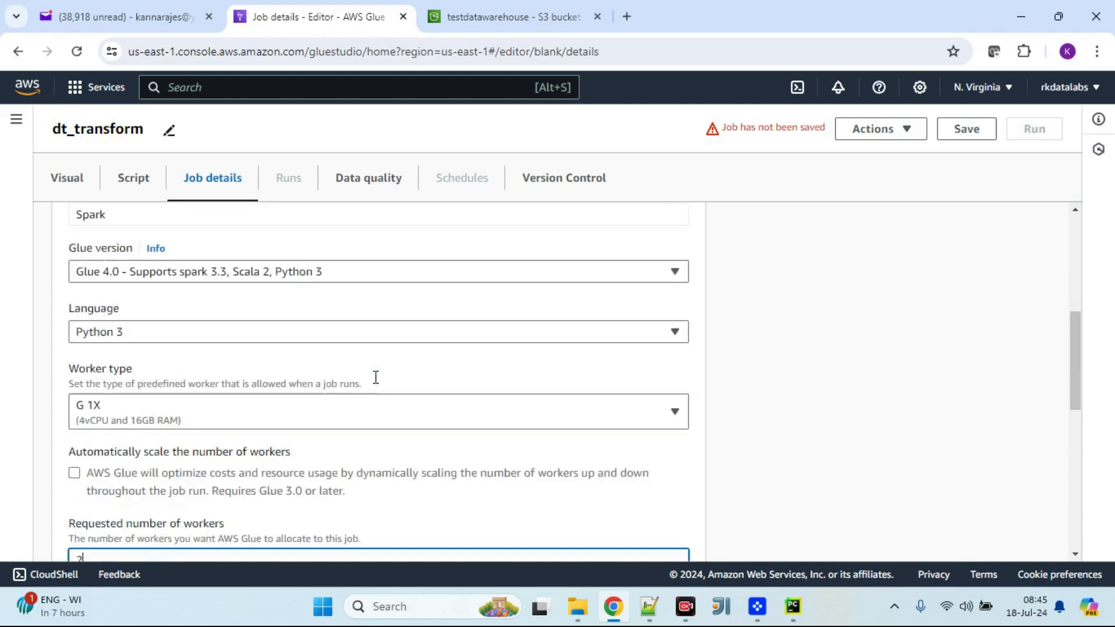
pyautogui.click(946, 137)
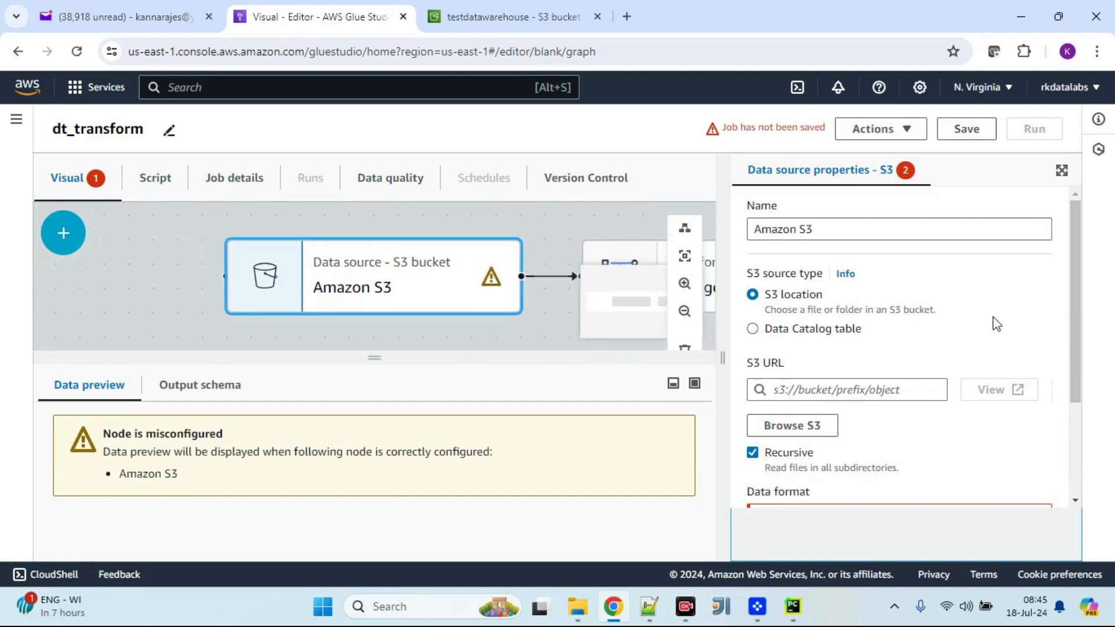
# Step: Point the S3 source at sample_csv_test.csv in the testdatawarehouse bucket and set its data format to CSV
pyautogui.scroll(-1, 997, 324)
pyautogui.click(794, 343)
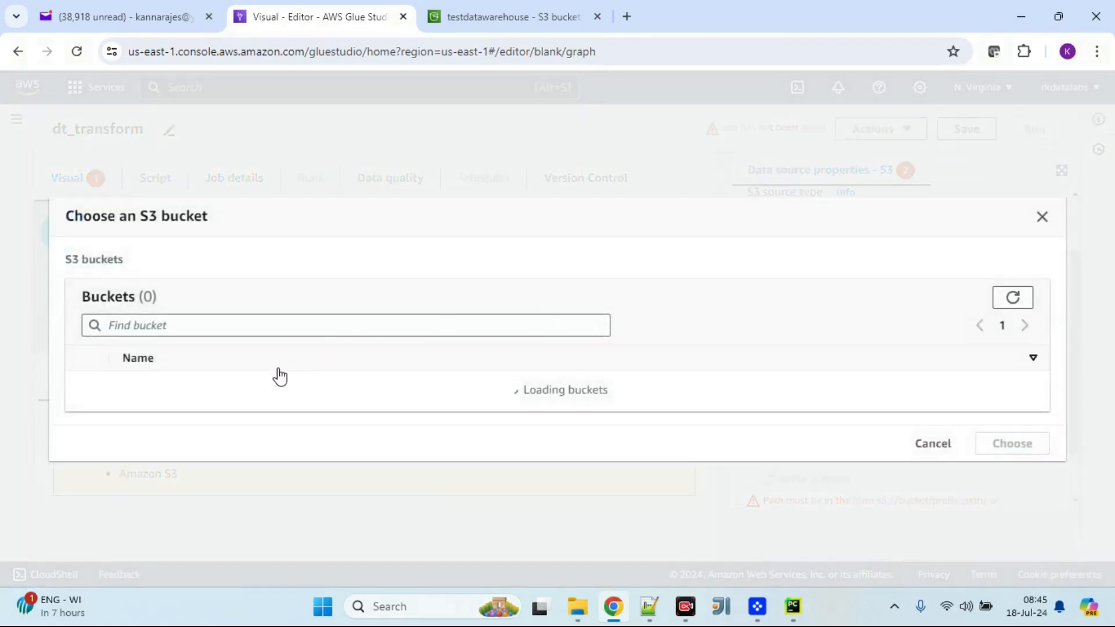
pyautogui.click(172, 446)
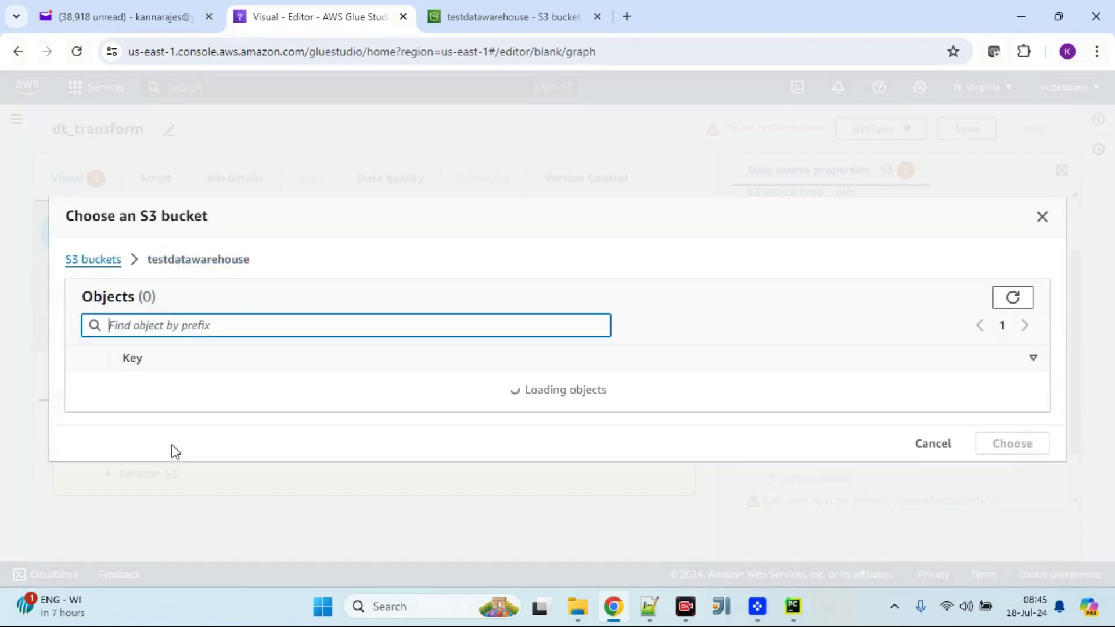
pyautogui.click(89, 404)
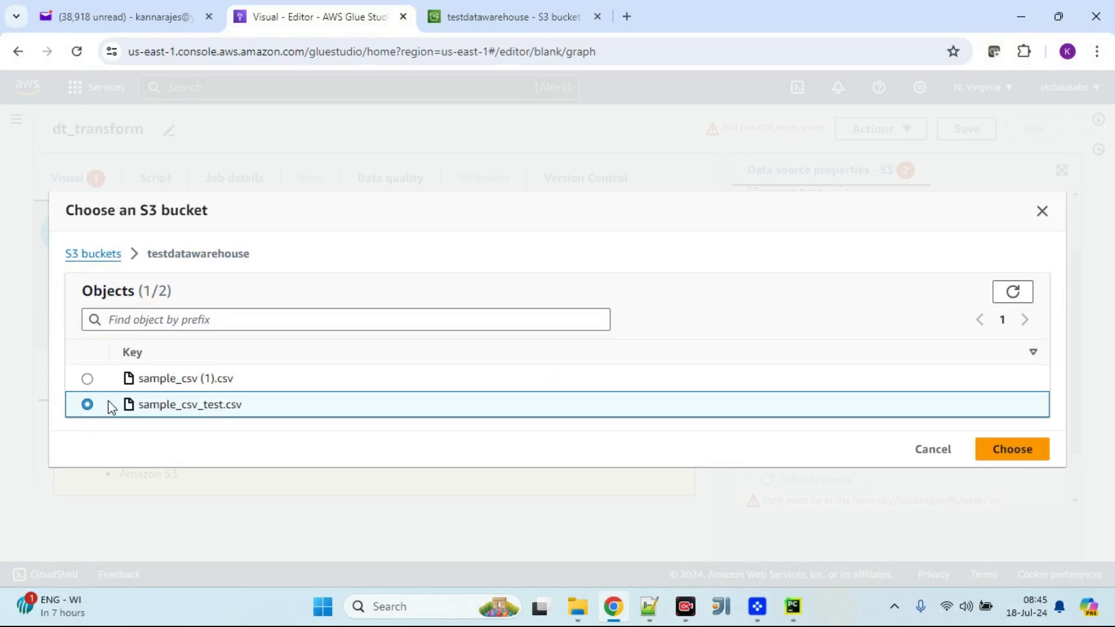
pyautogui.click(1009, 451)
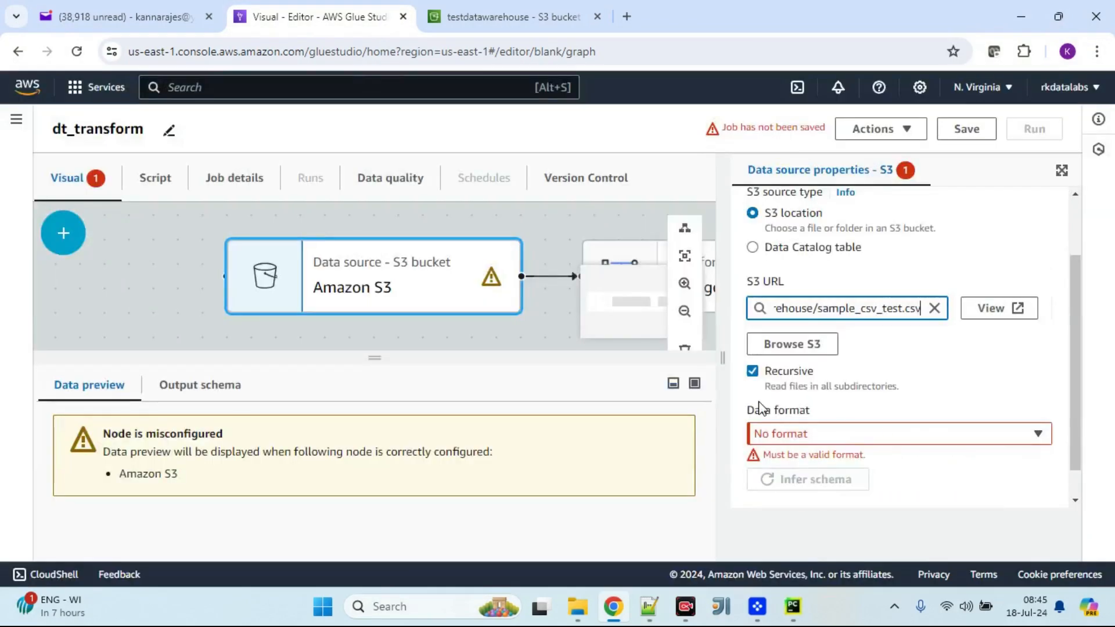
pyautogui.click(829, 439)
pyautogui.click(831, 343)
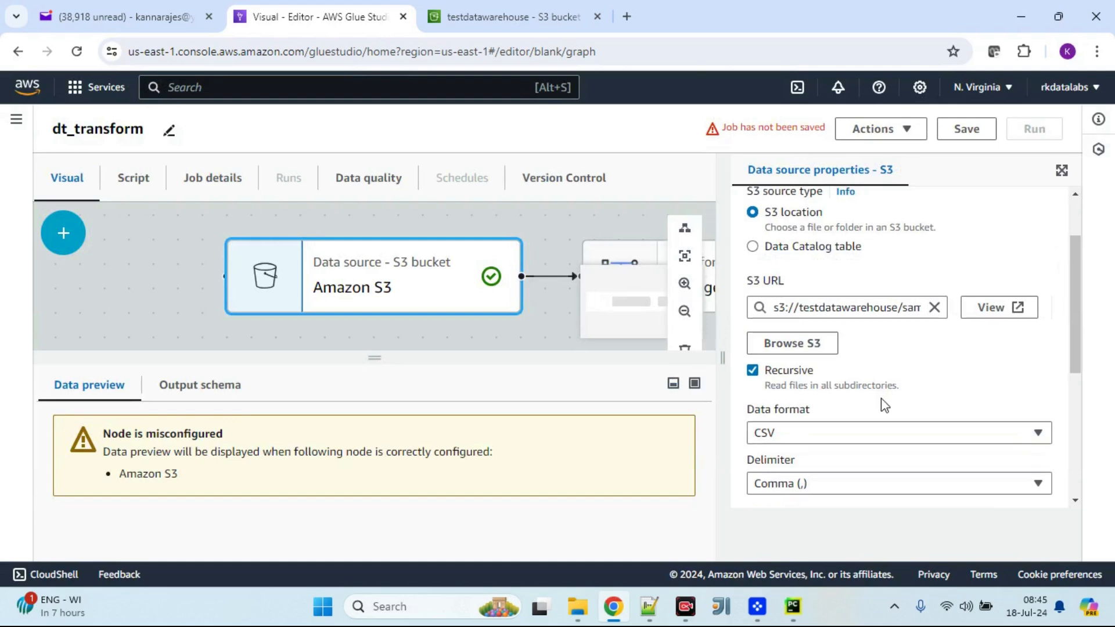
# Step: In the Change Schema node's mapping, rename the id column's target key to key
pyautogui.scroll(-5, 884, 405)
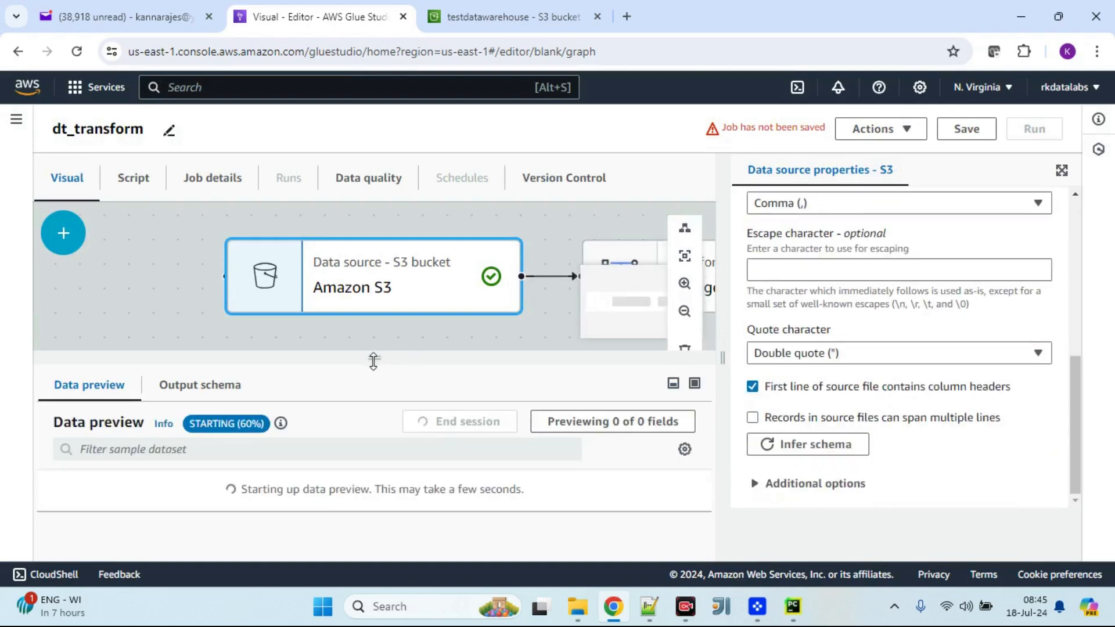
pyautogui.moveTo(373, 361); pyautogui.dragTo(373, 317)
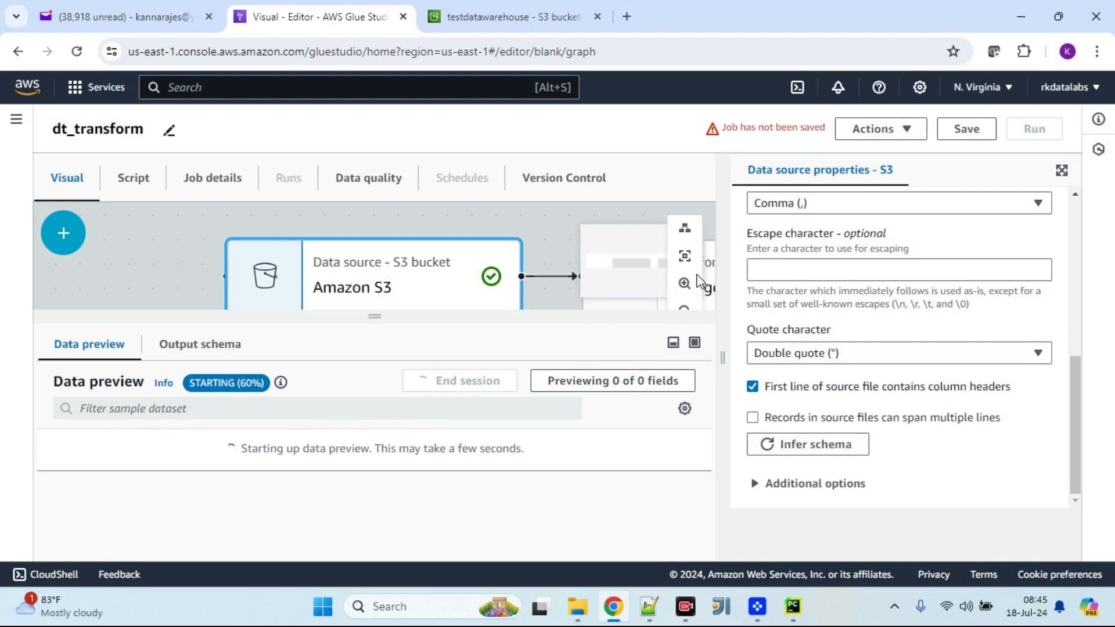
pyautogui.click(685, 256)
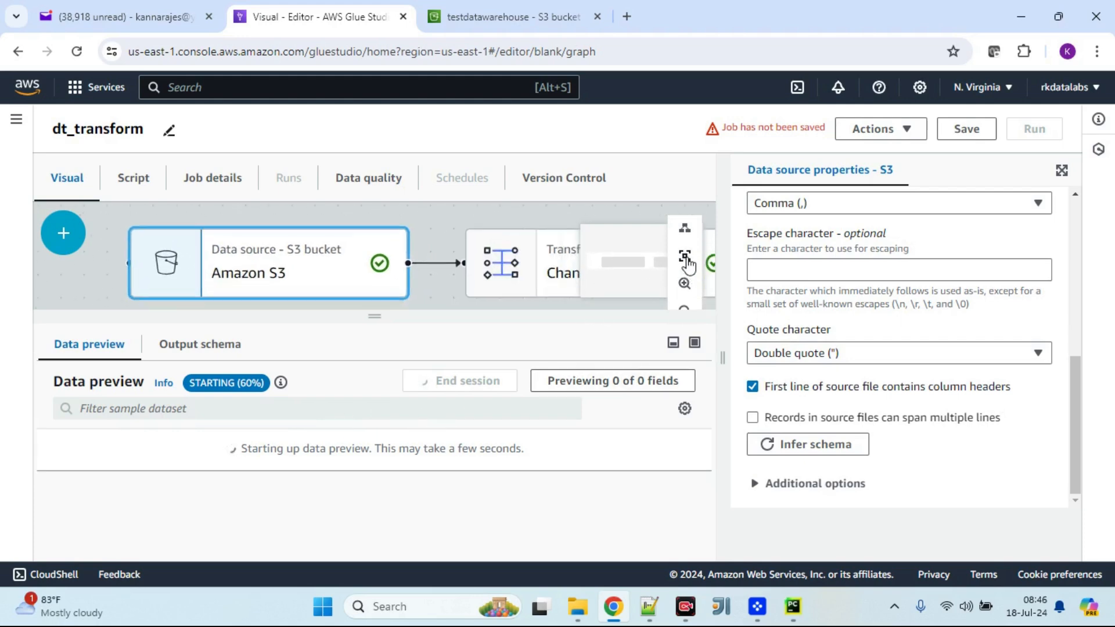
pyautogui.click(558, 259)
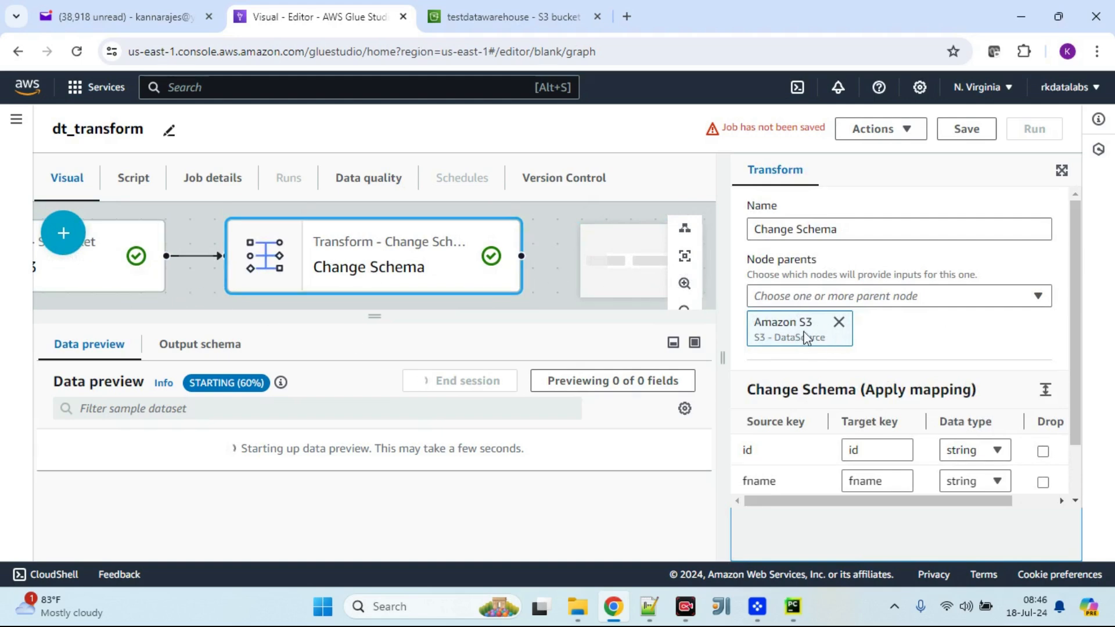
pyautogui.scroll(-1, 912, 360)
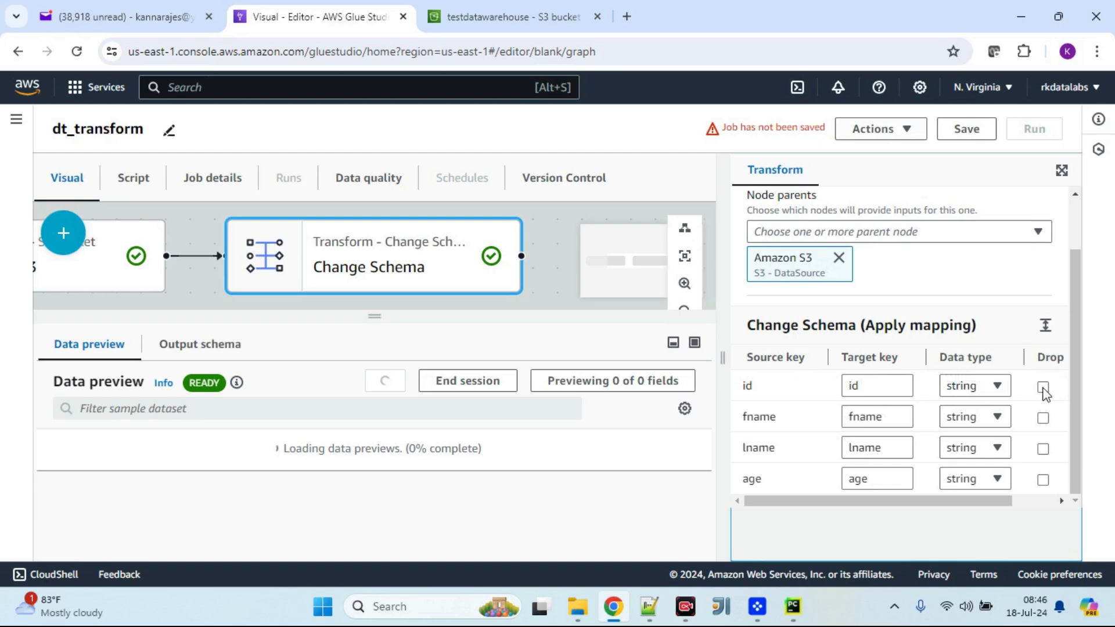
pyautogui.click(877, 388)
pyautogui.press('BackSpace')
pyautogui.press('BackSpace')
pyautogui.write('key')
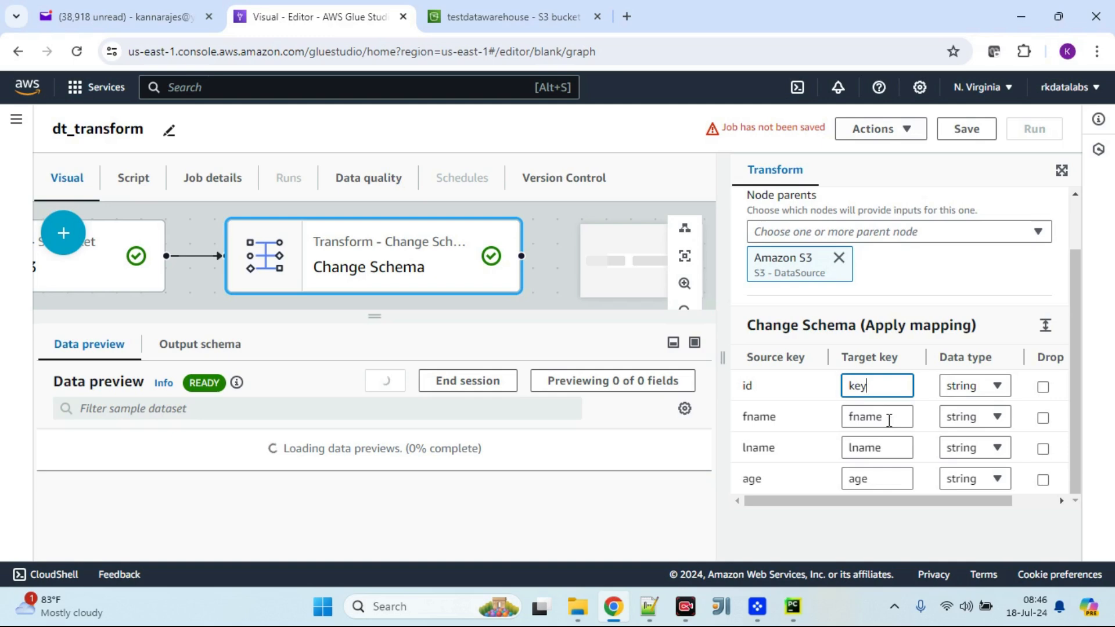
# Step: Rename the lname target key to mname and set the id column's data type to int
pyautogui.click(865, 447)
pyautogui.press('BackSpace')
pyautogui.write('m')
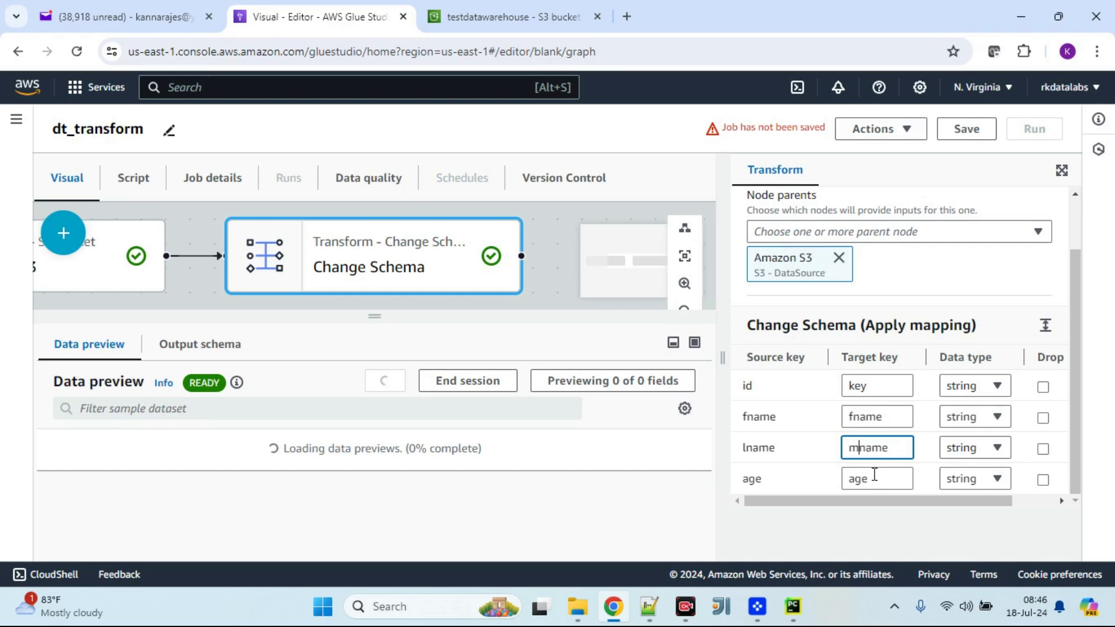
pyautogui.click(997, 394)
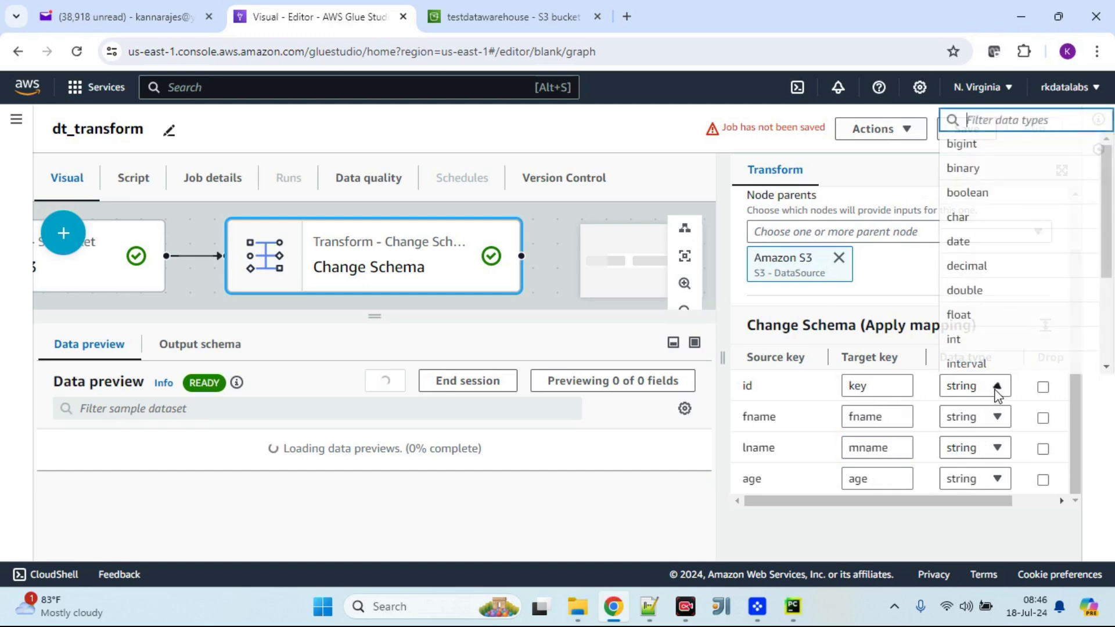
pyautogui.click(998, 343)
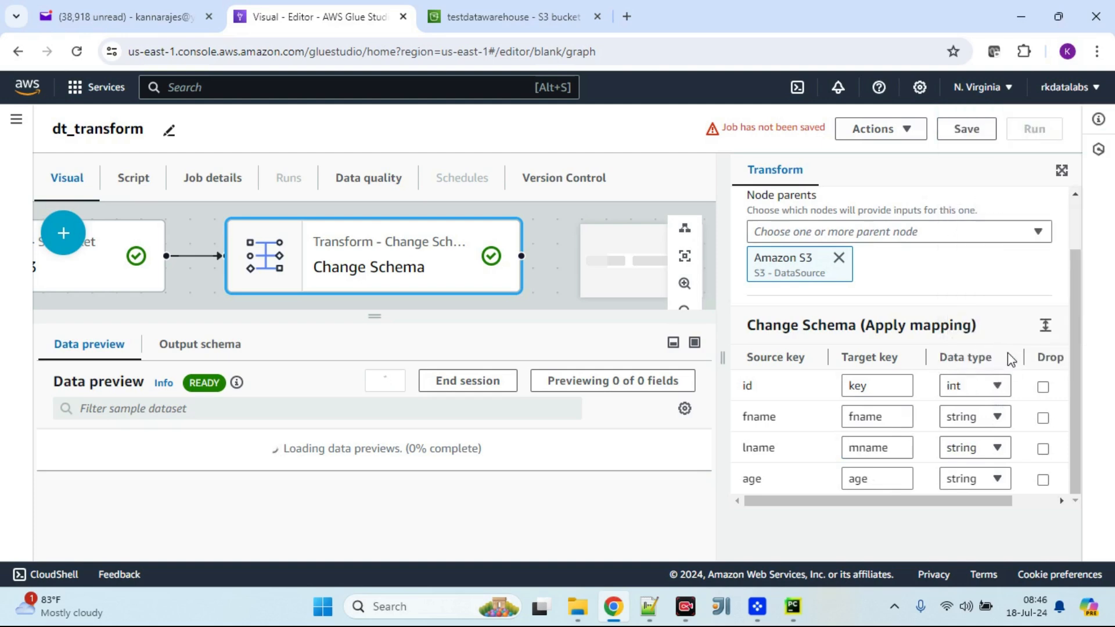
# Step: Query sample_csv_test.csv in the testdatawarehouse bucket with S3 Select to view its records
pyautogui.click(465, 16)
pyautogui.click(88, 511)
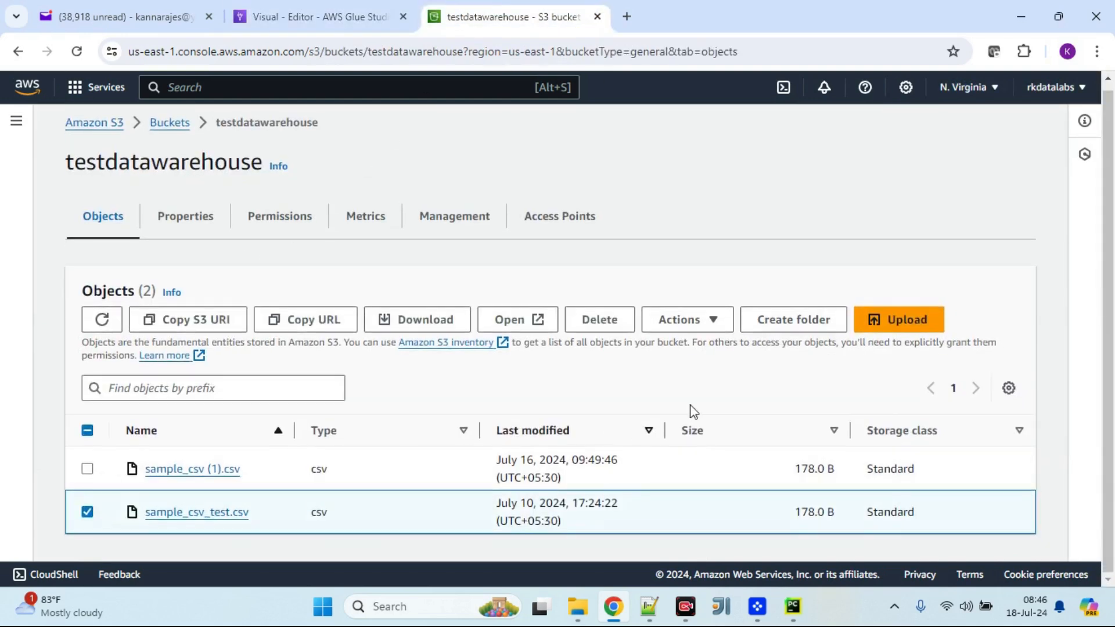
pyautogui.click(700, 326)
pyautogui.click(720, 496)
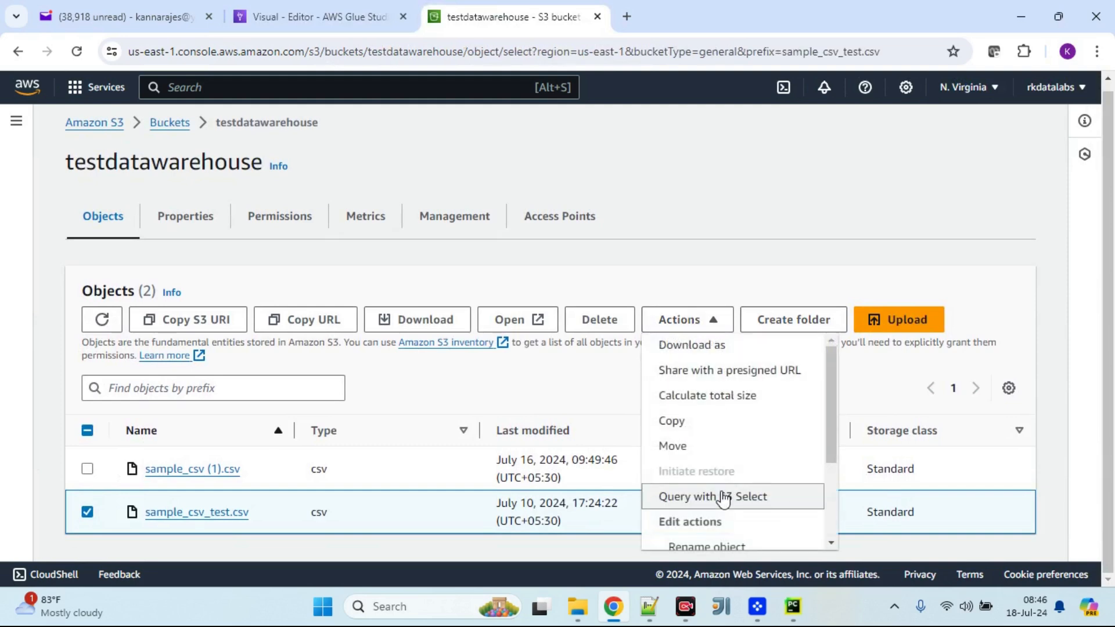
pyautogui.scroll(-2, 742, 225)
pyautogui.scroll(-5, 743, 233)
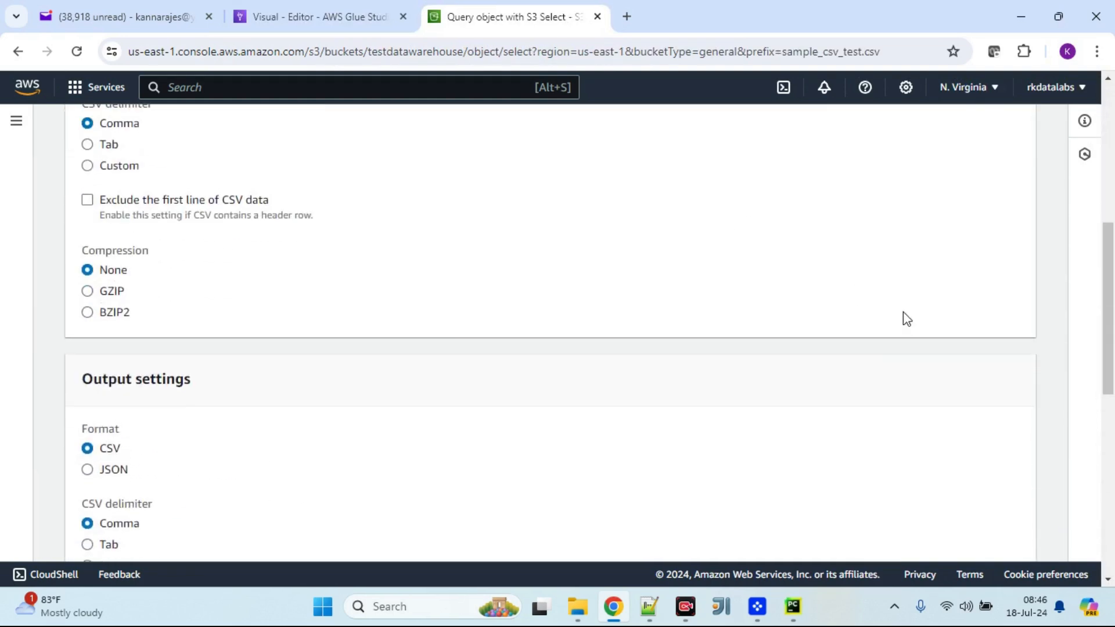
pyautogui.scroll(-6, 904, 316)
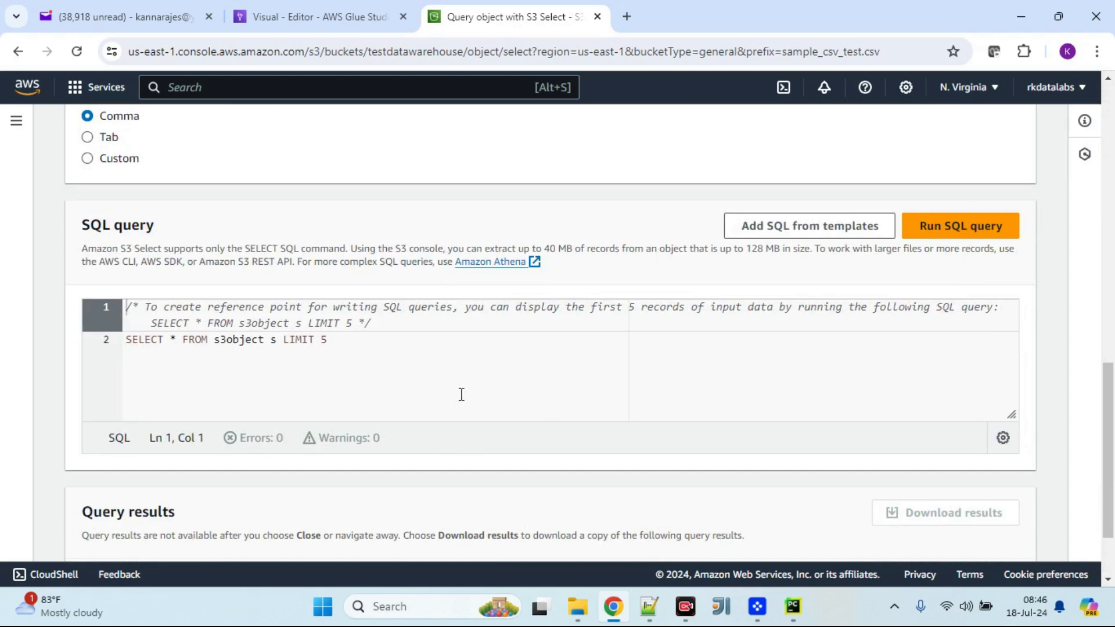
pyautogui.scroll(-7, 482, 380)
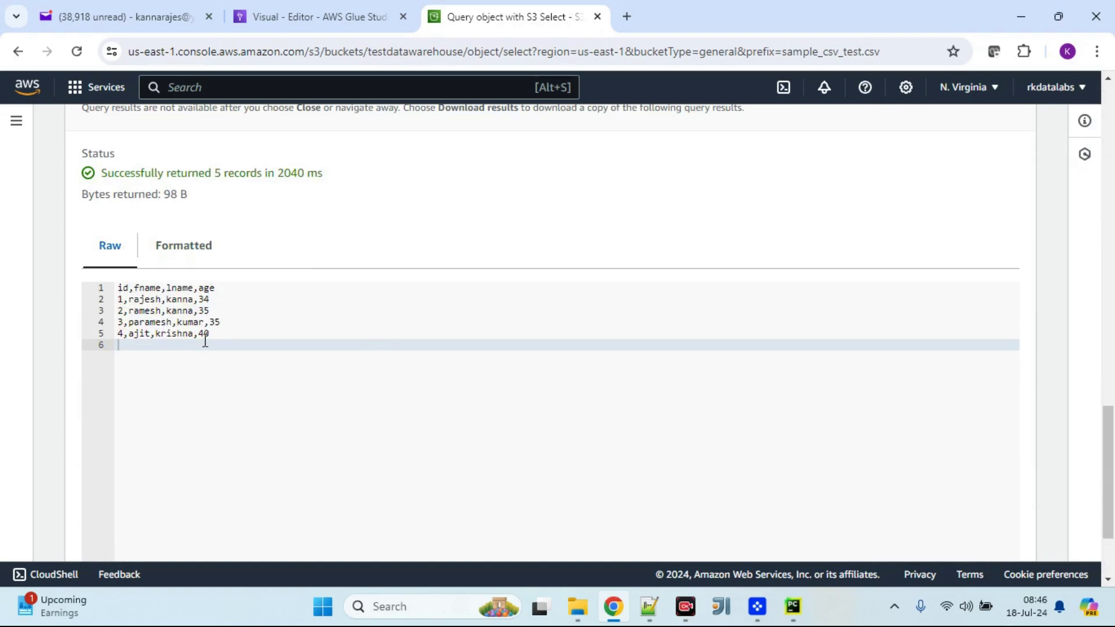
# Step: In the Change Schema mapping, set the age column's data type to int
pyautogui.click(305, 20)
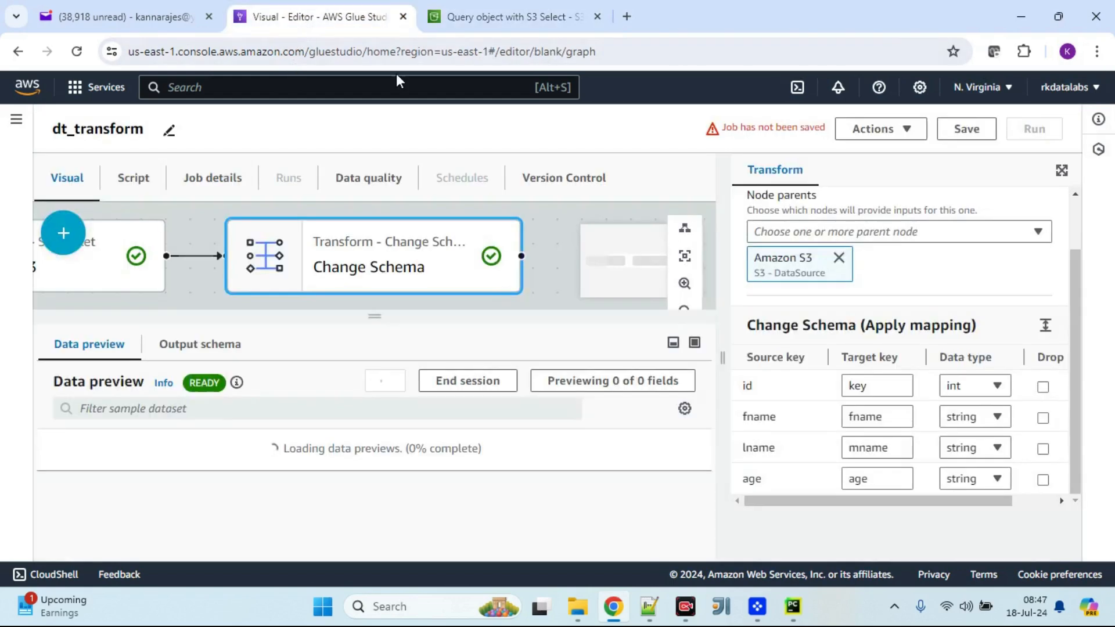
pyautogui.click(966, 479)
pyautogui.click(979, 332)
pyautogui.scroll(1, 944, 442)
pyautogui.scroll(-1, 1037, 411)
# Step: Duplicate the Glue Studio editor tab and save the job
pyautogui.rightClick(362, 25)
pyautogui.click(447, 170)
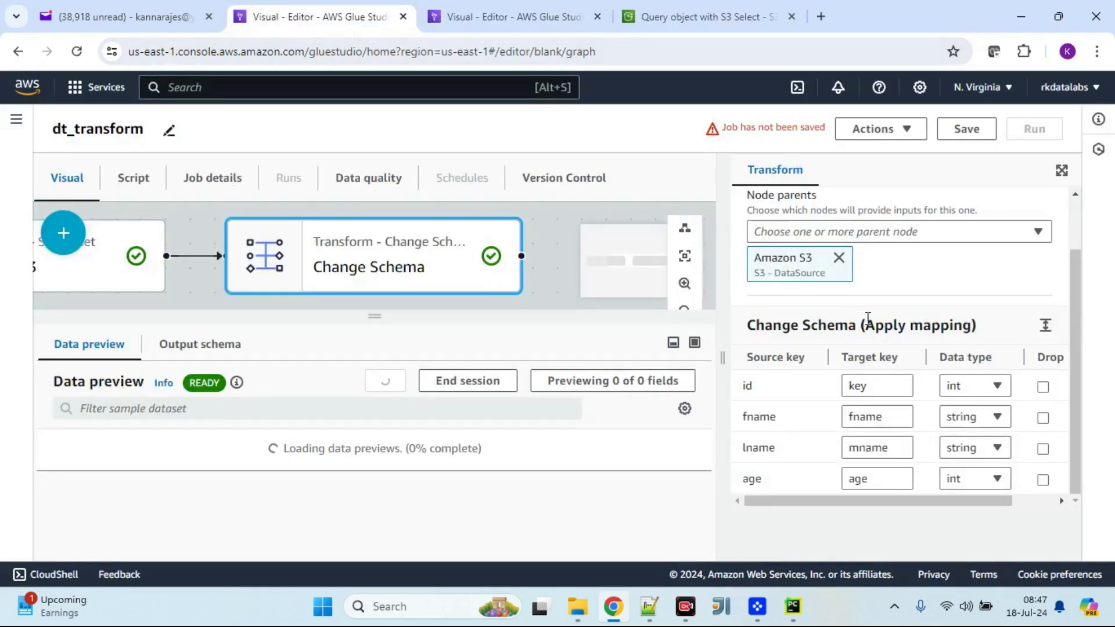
pyautogui.click(989, 134)
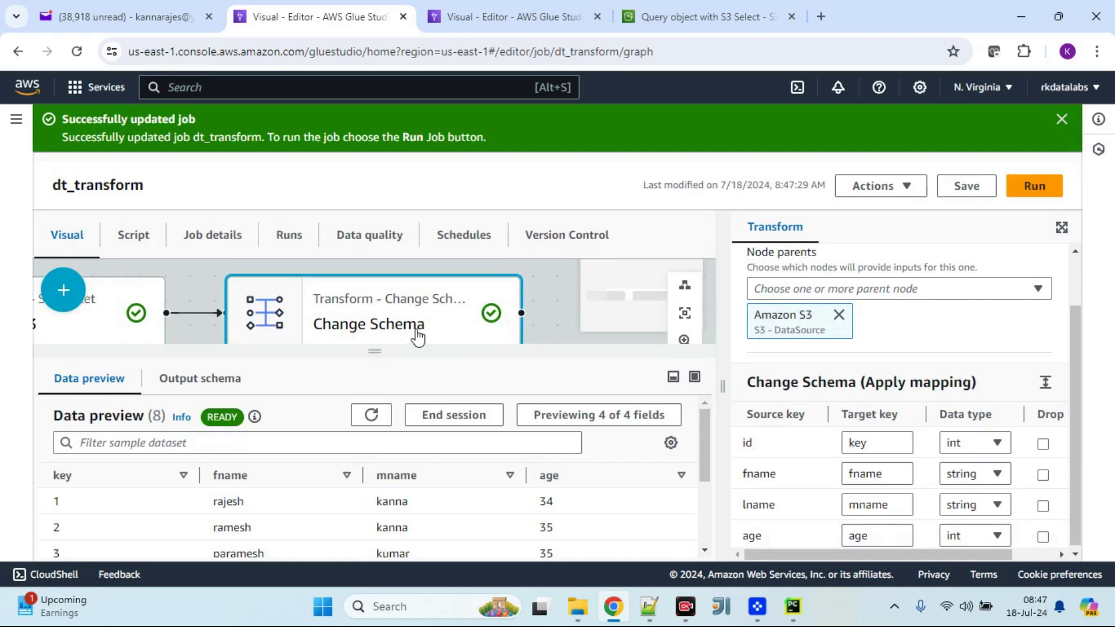
# Step: Add an Amazon S3 target node after the Change Schema node
pyautogui.click(58, 290)
pyautogui.click(246, 358)
pyautogui.click(140, 436)
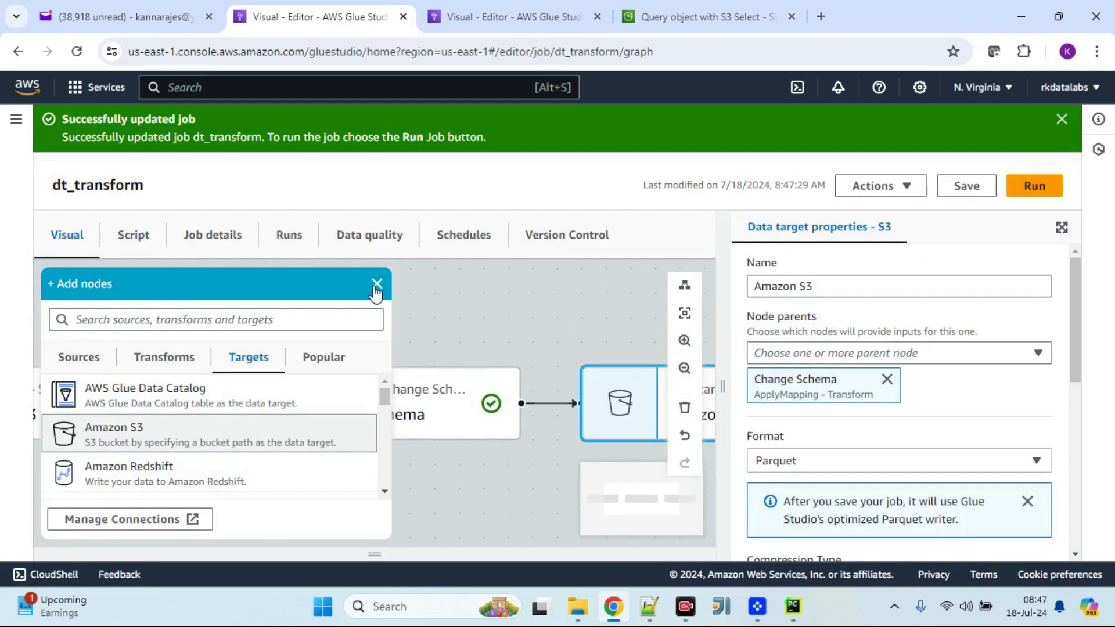
pyautogui.click(377, 284)
pyautogui.click(649, 395)
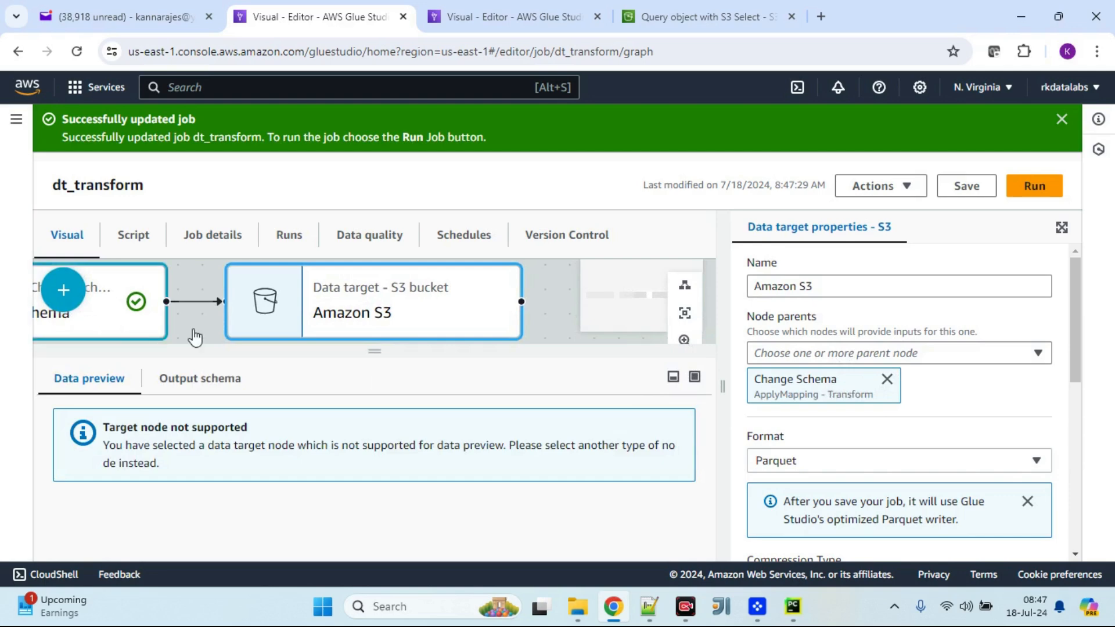
# Step: Set the S3 target's data format to CSV
pyautogui.scroll(-1, 865, 432)
pyautogui.click(924, 385)
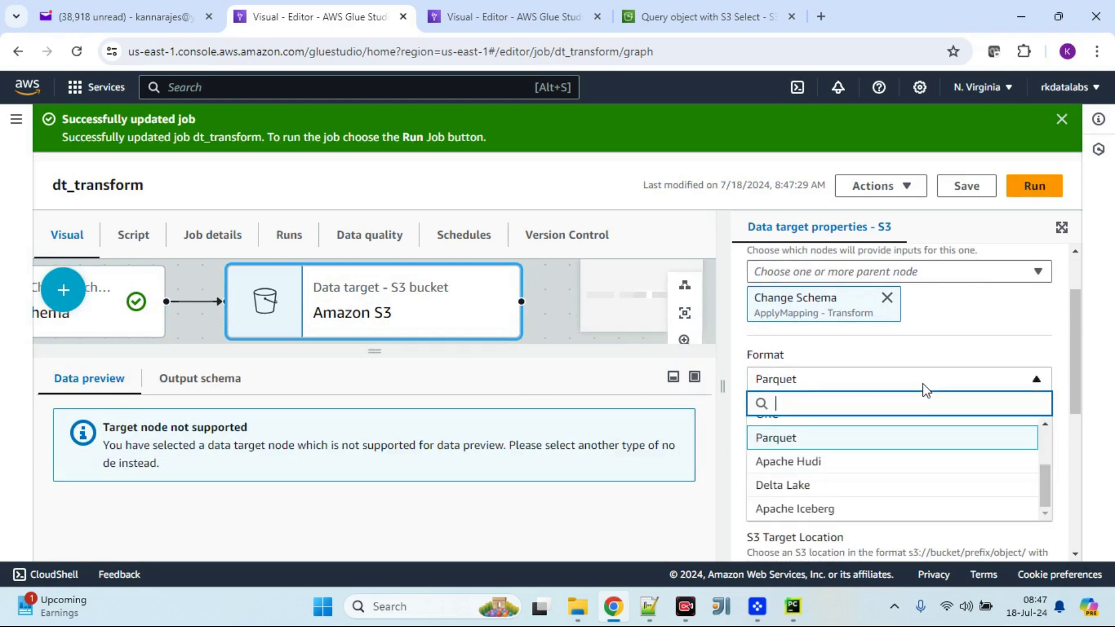
pyautogui.scroll(3, 830, 476)
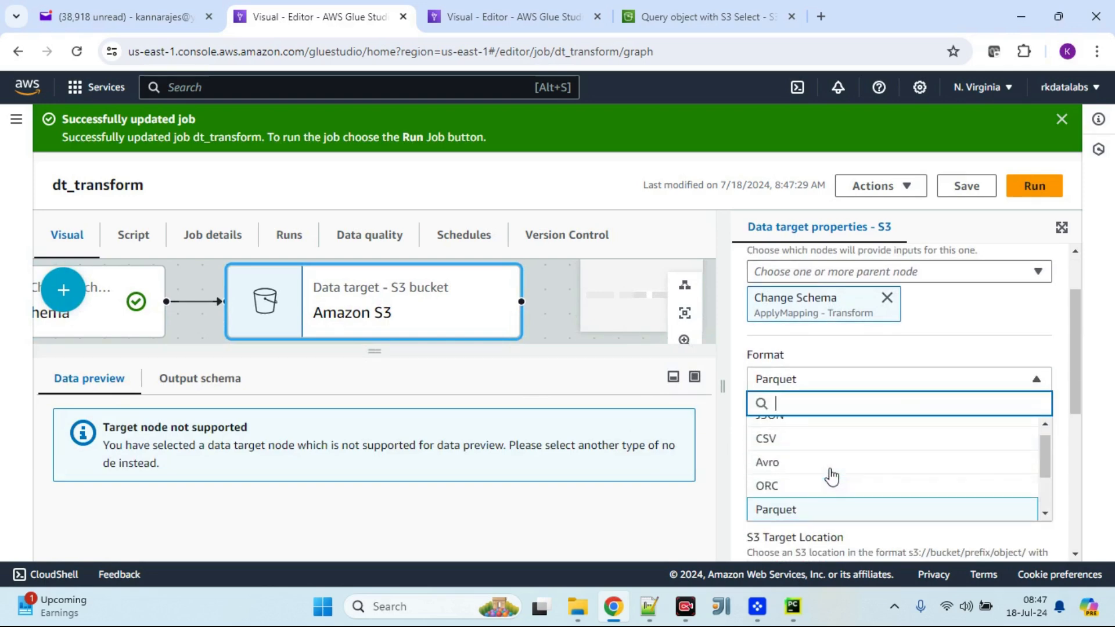
pyautogui.click(801, 455)
pyautogui.scroll(-2, 859, 423)
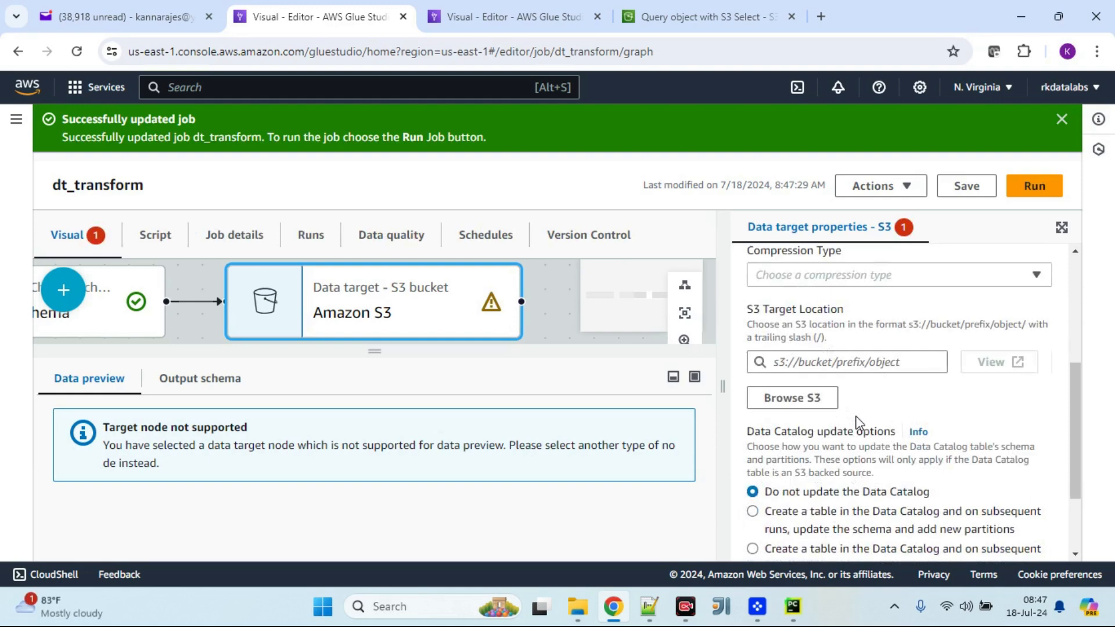
# Step: Browse S3 and set the target location to the testlabsdata bucket
pyautogui.click(800, 407)
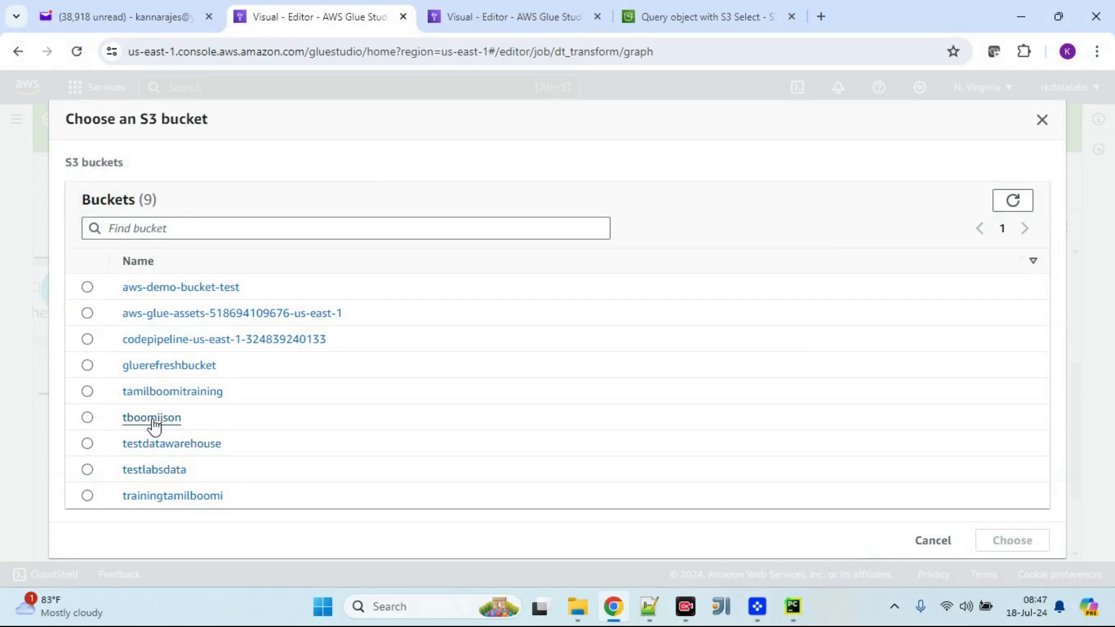
pyautogui.click(154, 471)
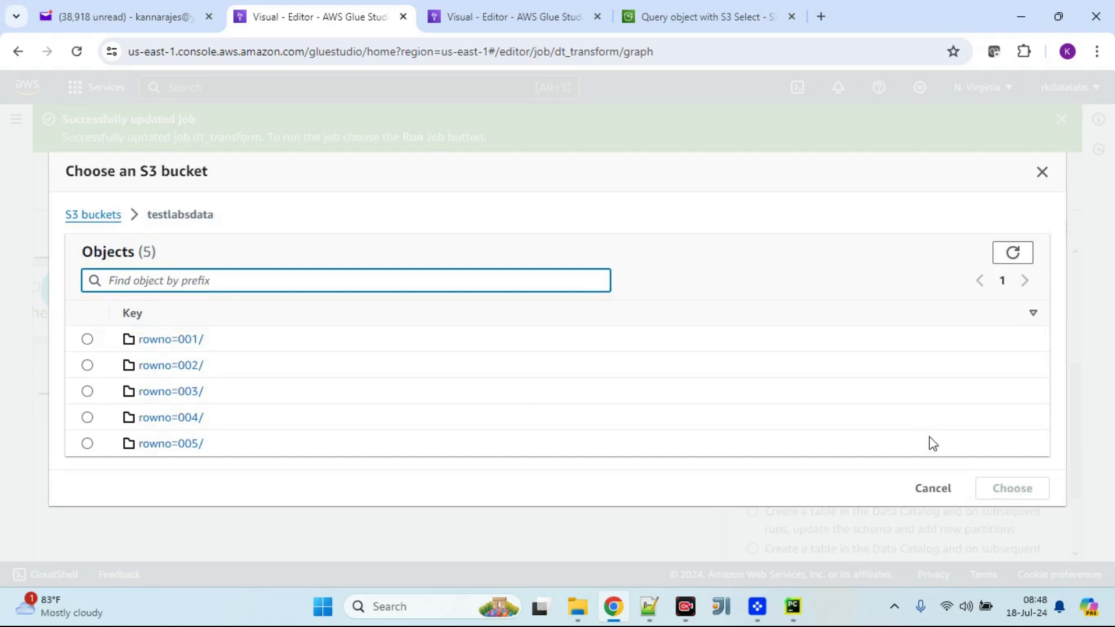
pyautogui.click(80, 213)
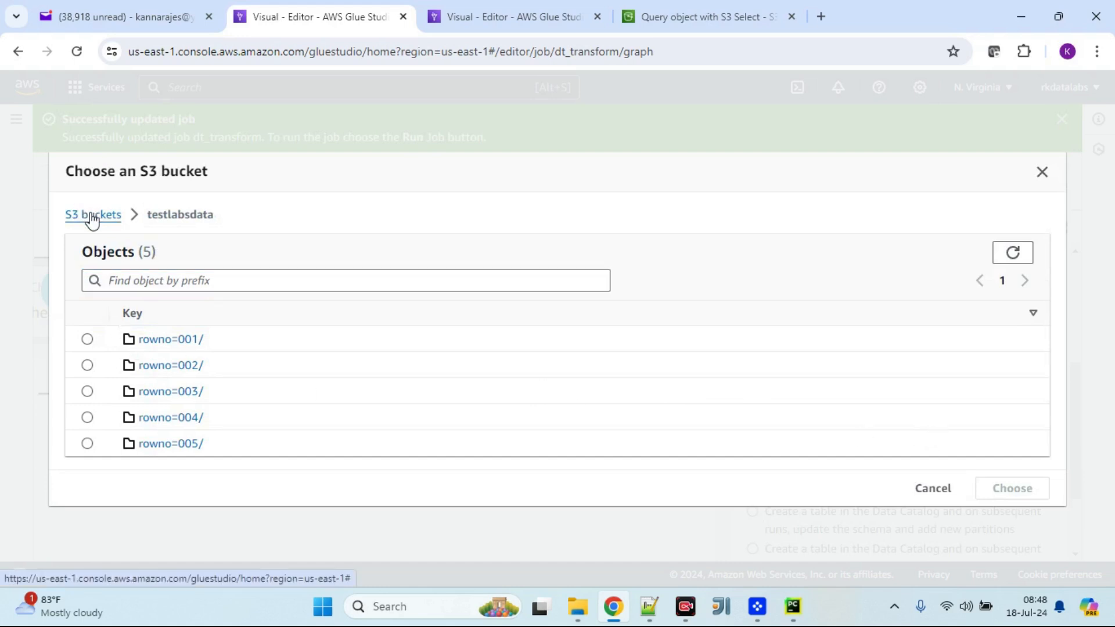
pyautogui.click(87, 470)
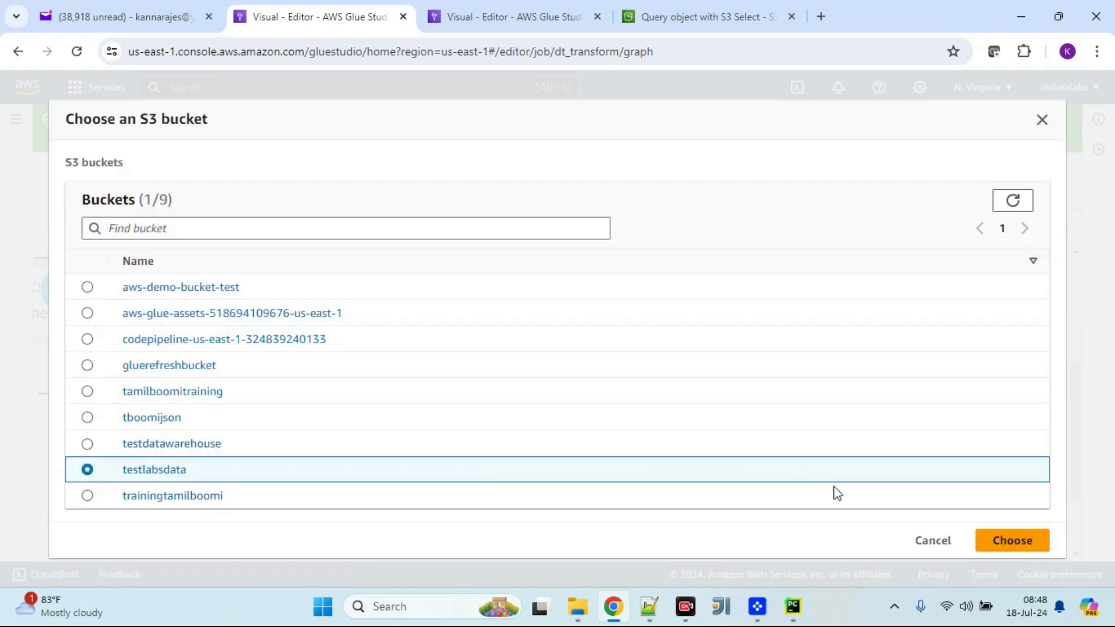
pyautogui.click(1013, 541)
pyautogui.scroll(-2, 951, 438)
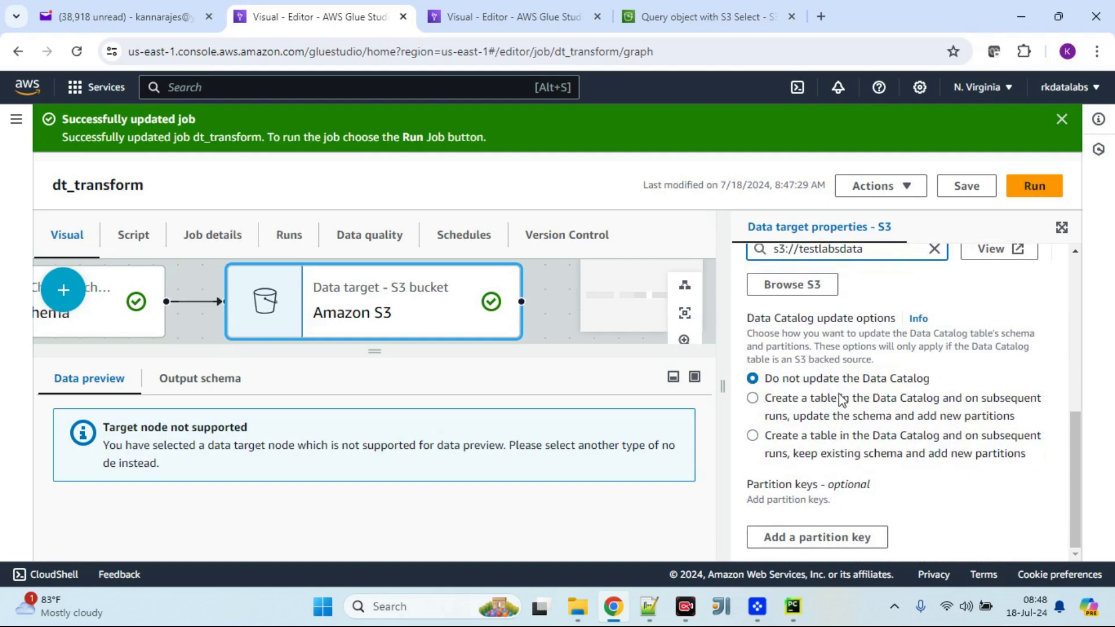
# Step: Examine the dt_check1 table's schema in the Data Catalog tables list
pyautogui.click(543, 18)
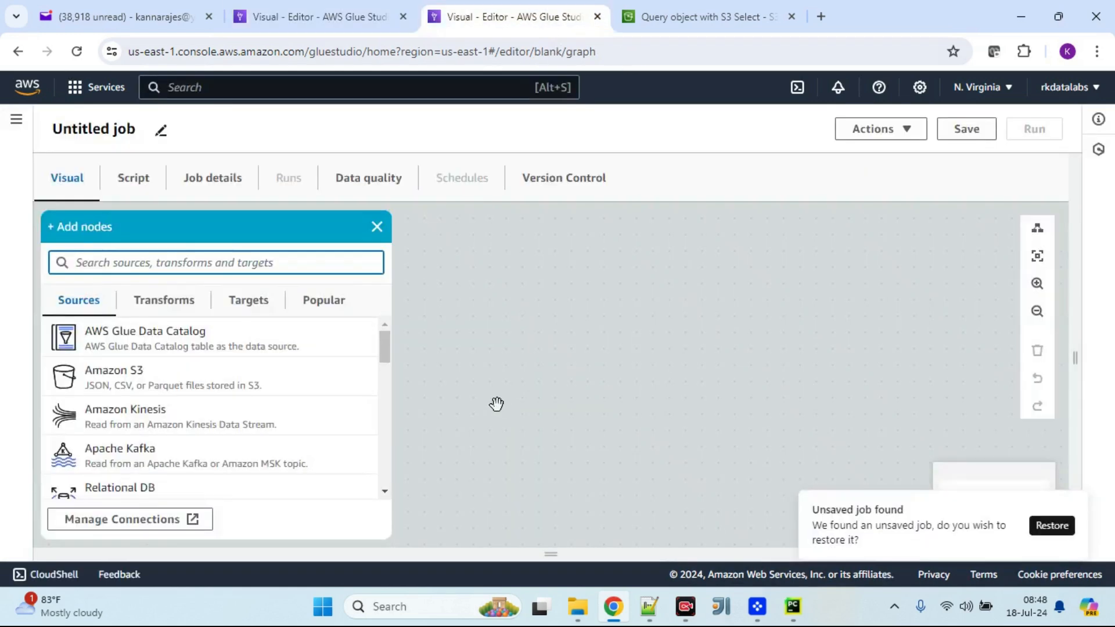
pyautogui.click(376, 227)
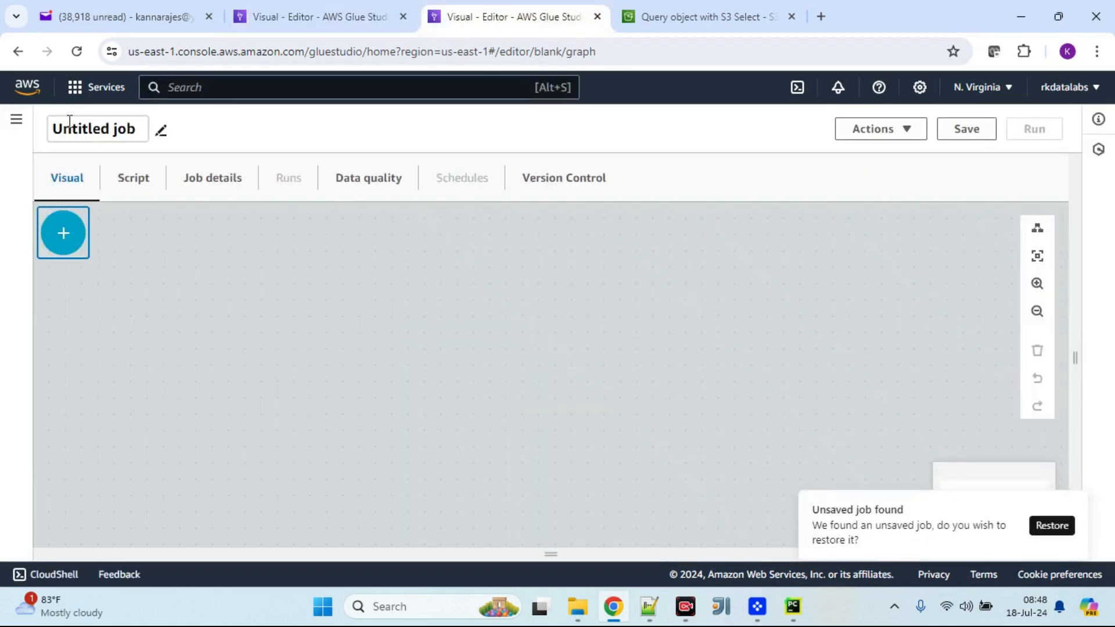
pyautogui.click(81, 277)
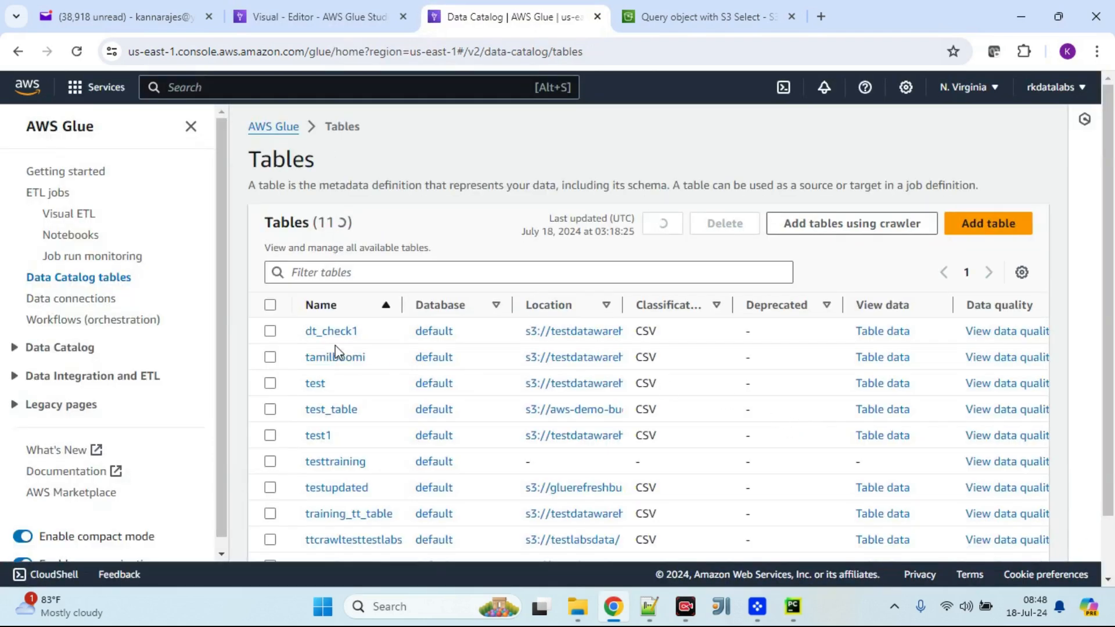
pyautogui.click(331, 332)
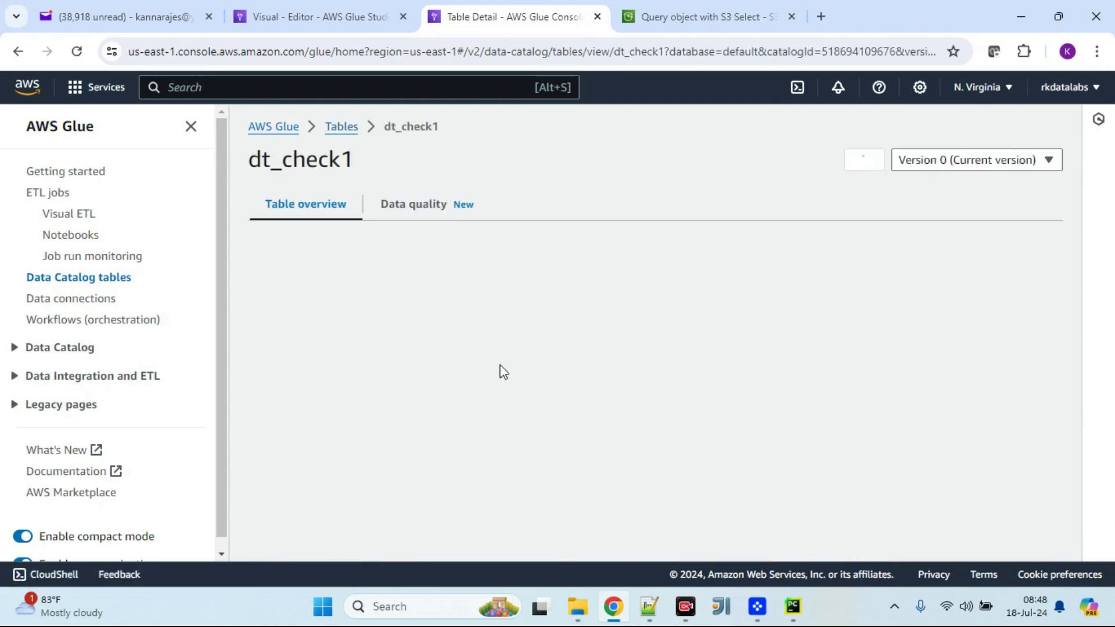
pyautogui.scroll(-3, 588, 389)
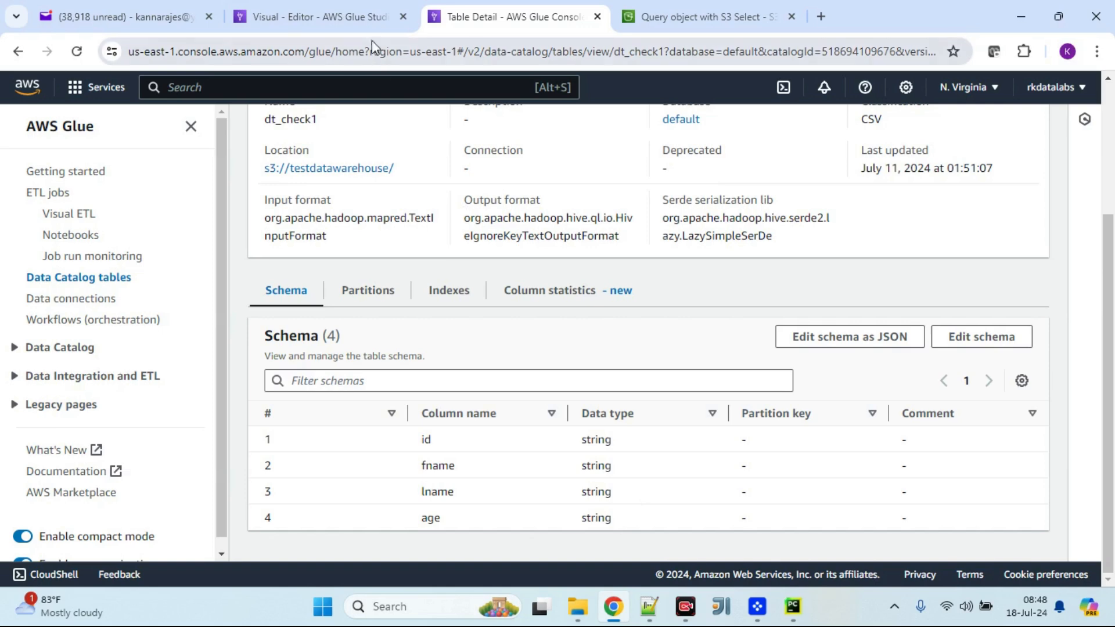
pyautogui.click(370, 21)
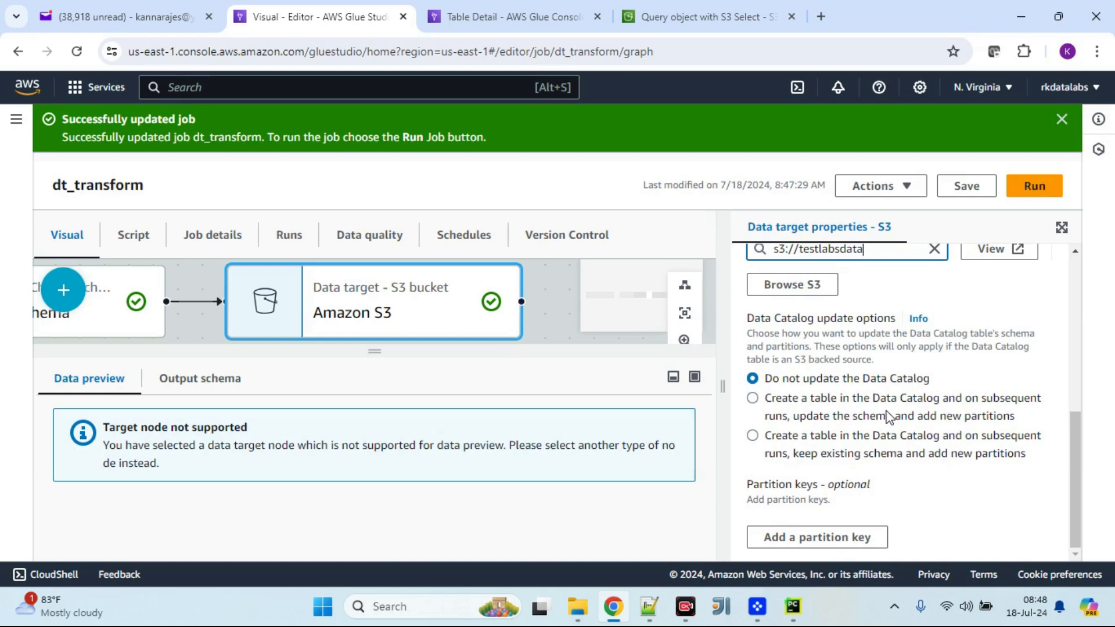
# Step: Have the target create a Data Catalog table that updates schema and adds partitions, in the default database
pyautogui.click(753, 399)
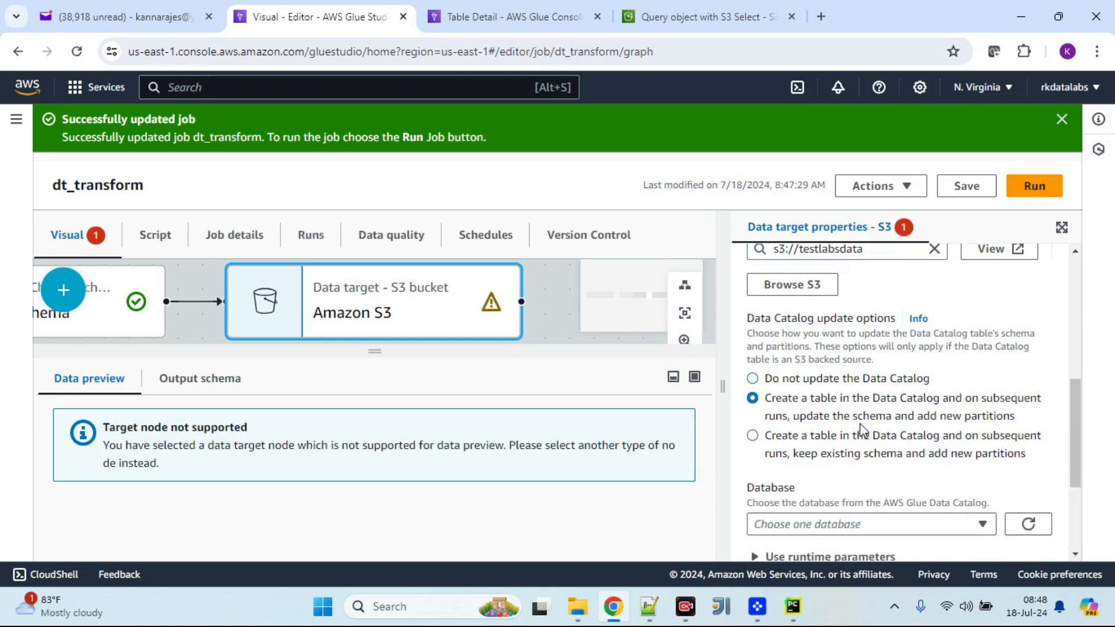
pyautogui.scroll(-1, 861, 430)
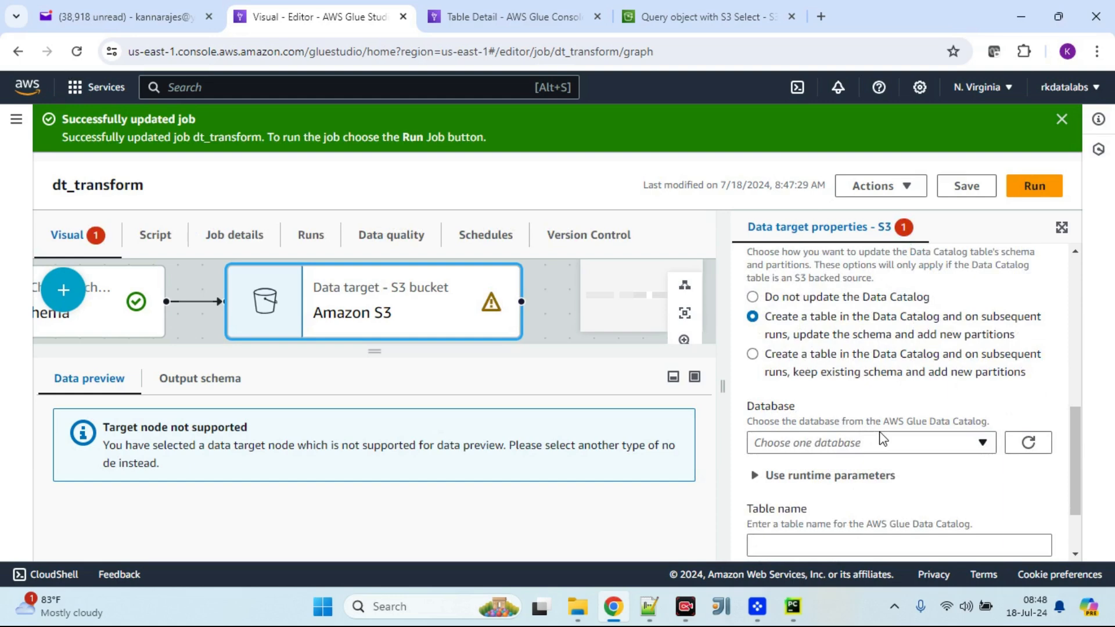
pyautogui.scroll(-2, 882, 439)
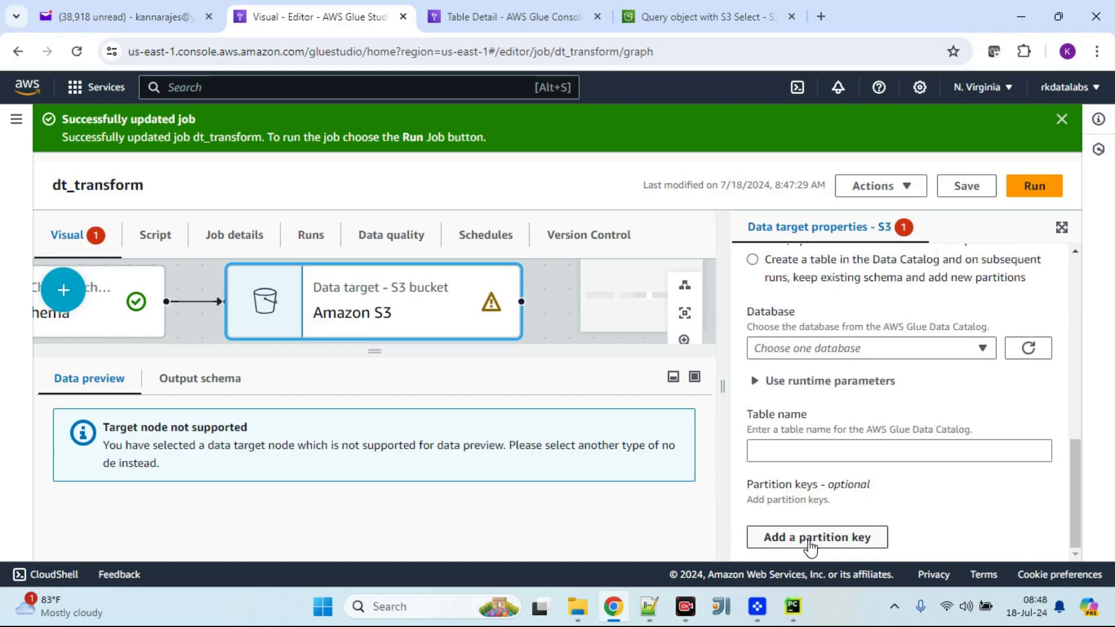
pyautogui.scroll(1, 892, 452)
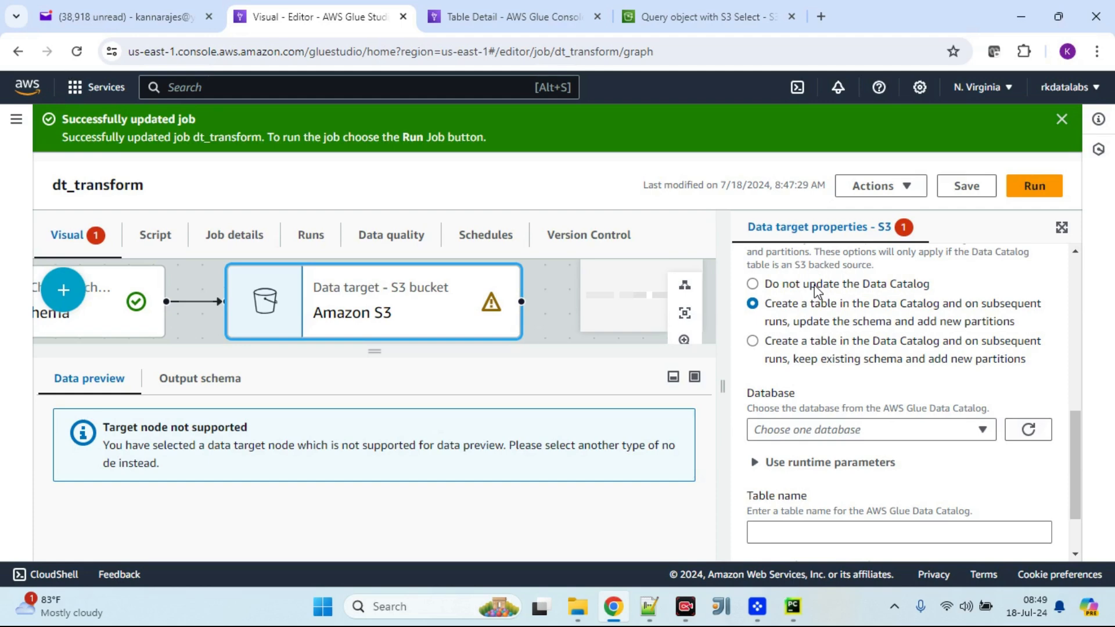
pyautogui.click(916, 433)
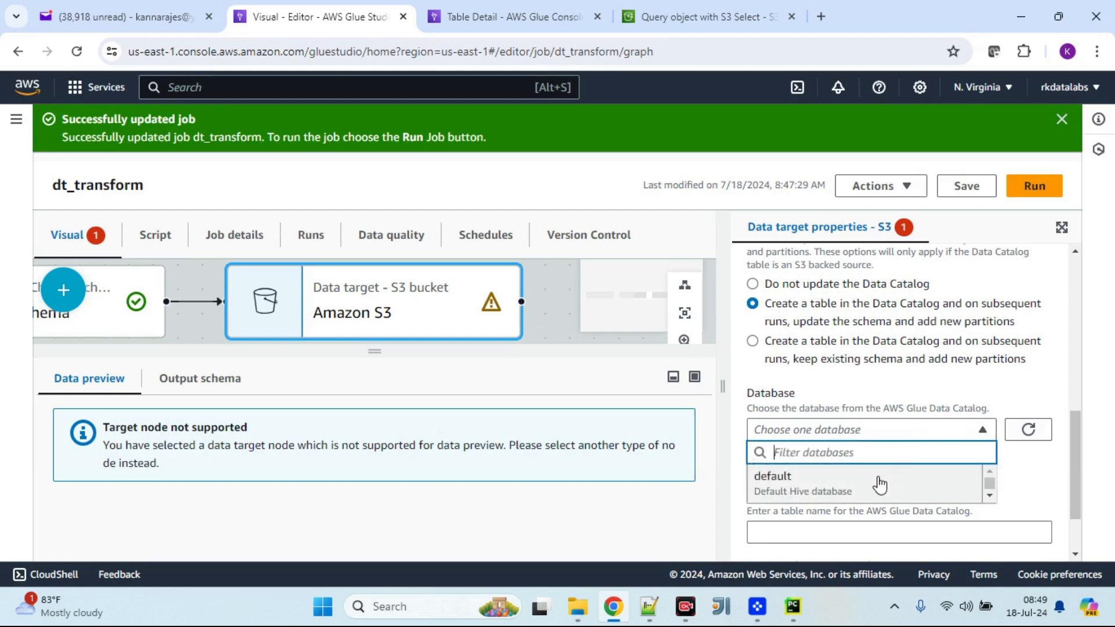
pyautogui.click(880, 484)
# Step: Name the catalog table dt_transform and save the job
pyautogui.scroll(-2, 921, 406)
pyautogui.click(905, 451)
pyautogui.write('dt_t')
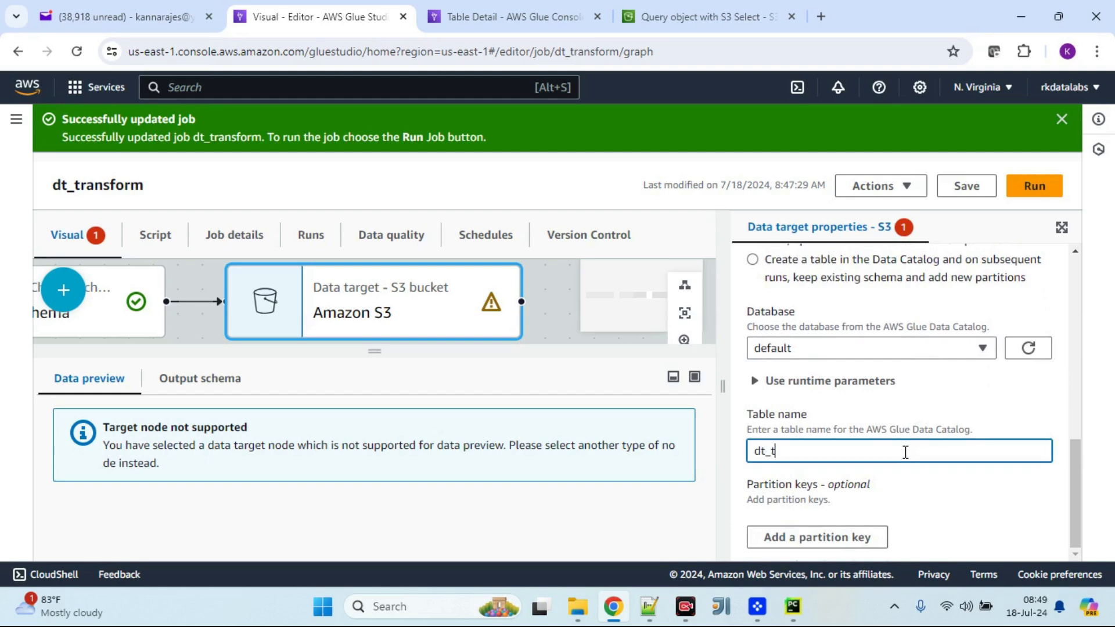
pyautogui.write('ransform')
pyautogui.click(966, 186)
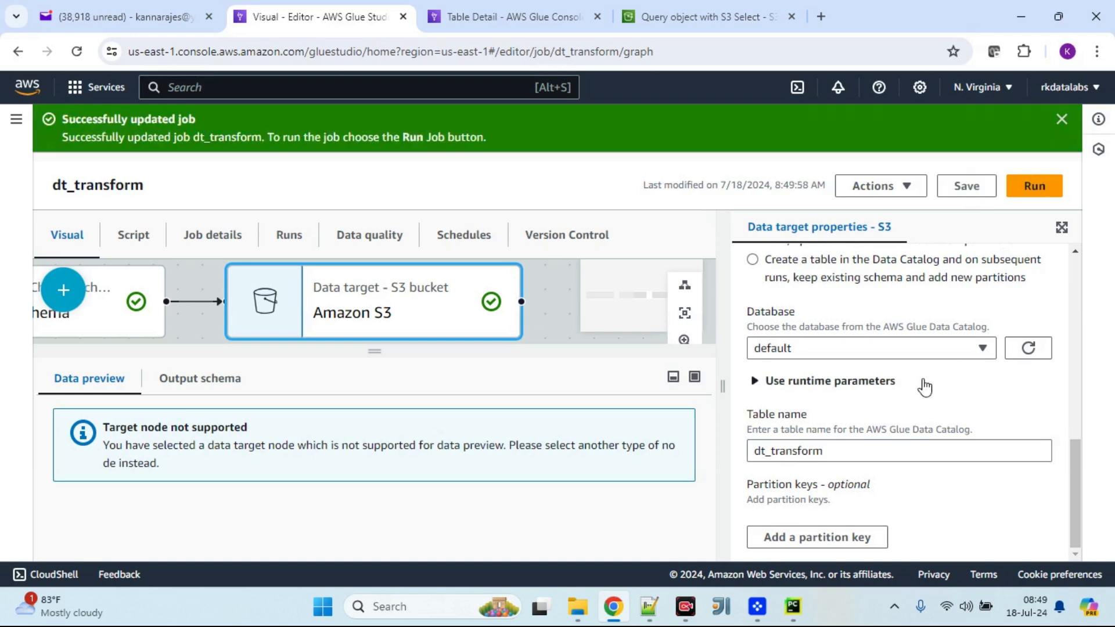
# Step: Run the job and open its run details
pyautogui.click(685, 313)
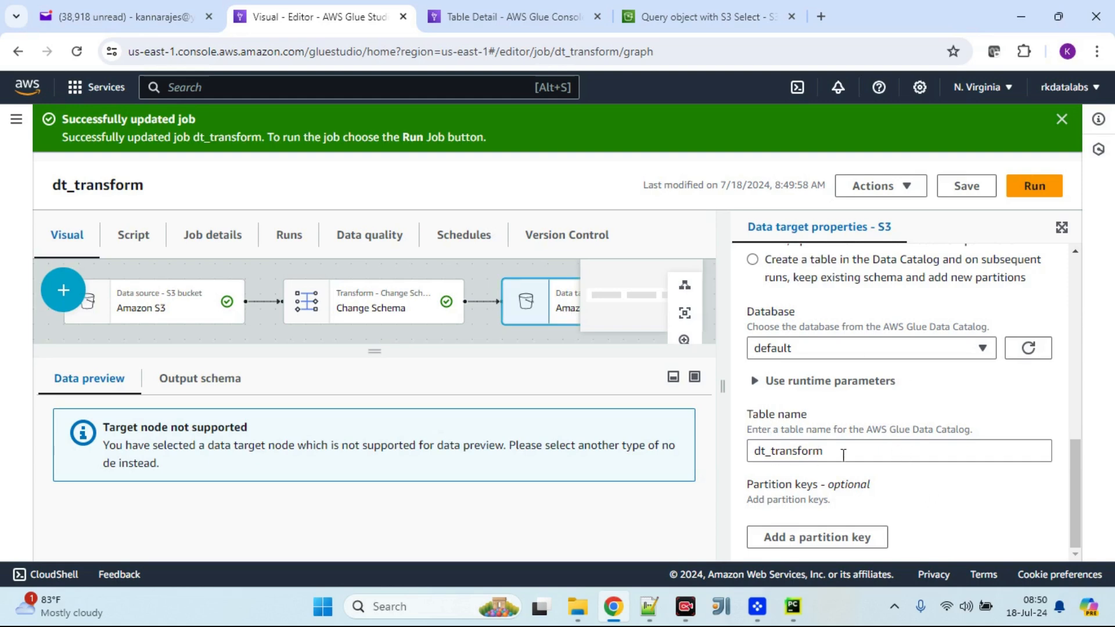
pyautogui.scroll(3, 885, 392)
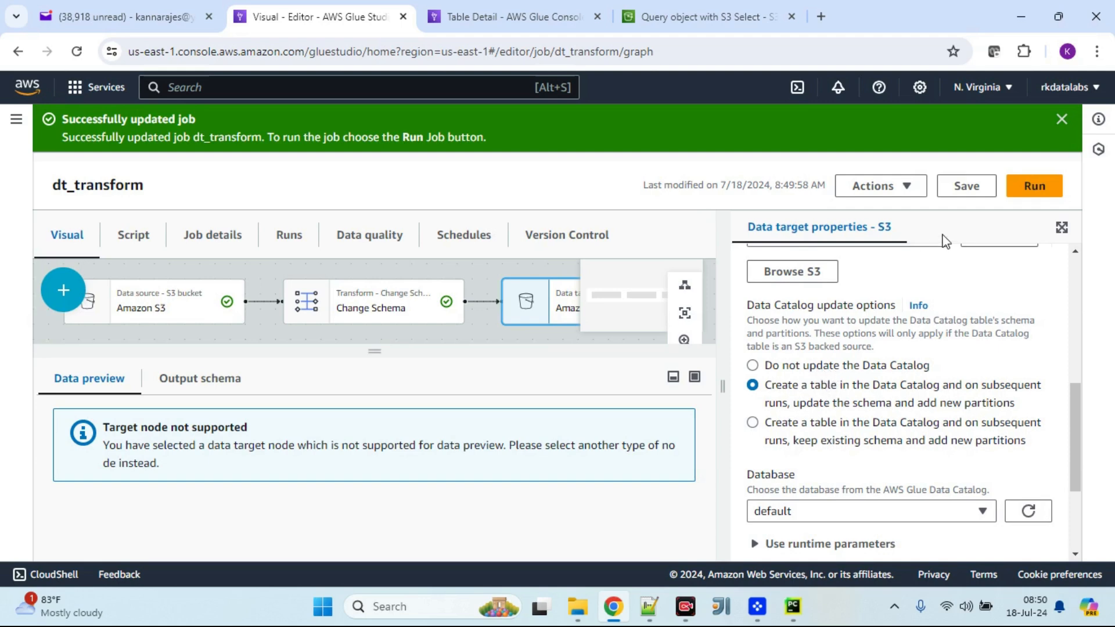
pyautogui.click(1032, 186)
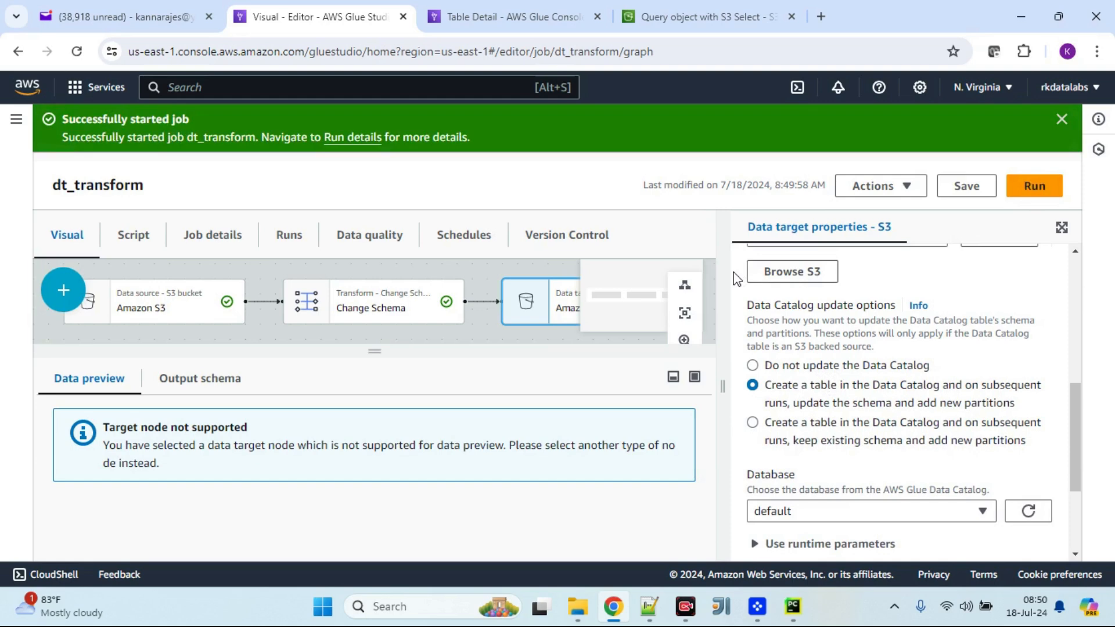
pyautogui.click(365, 137)
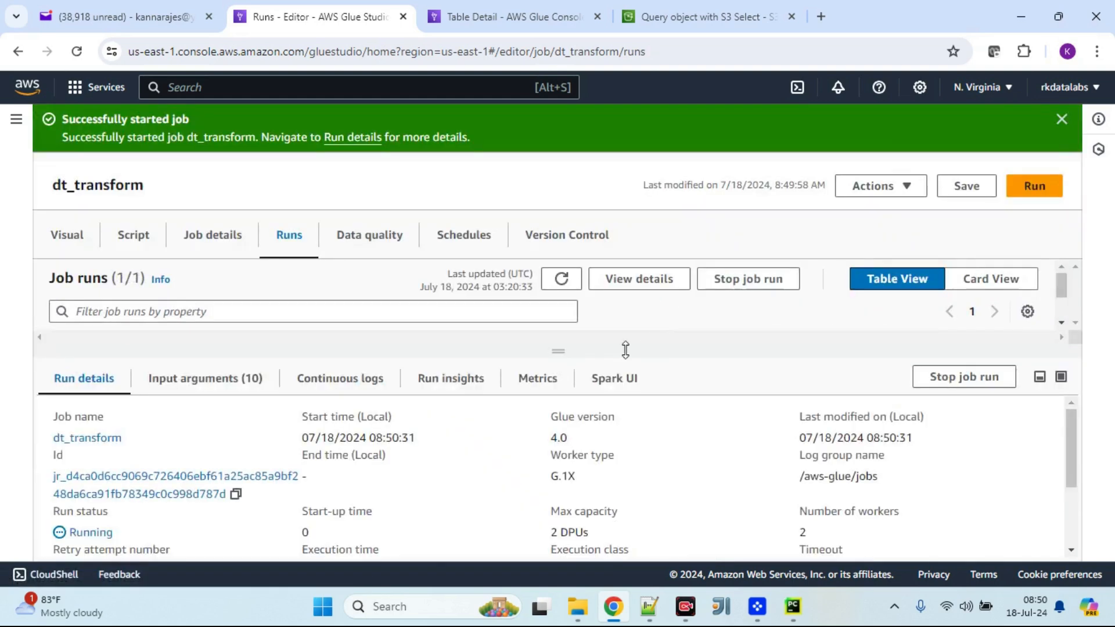
# Step: Check the finished job run, then open the dt_transform table in the Data Catalog and examine its schema
pyautogui.moveTo(558, 355); pyautogui.dragTo(571, 416)
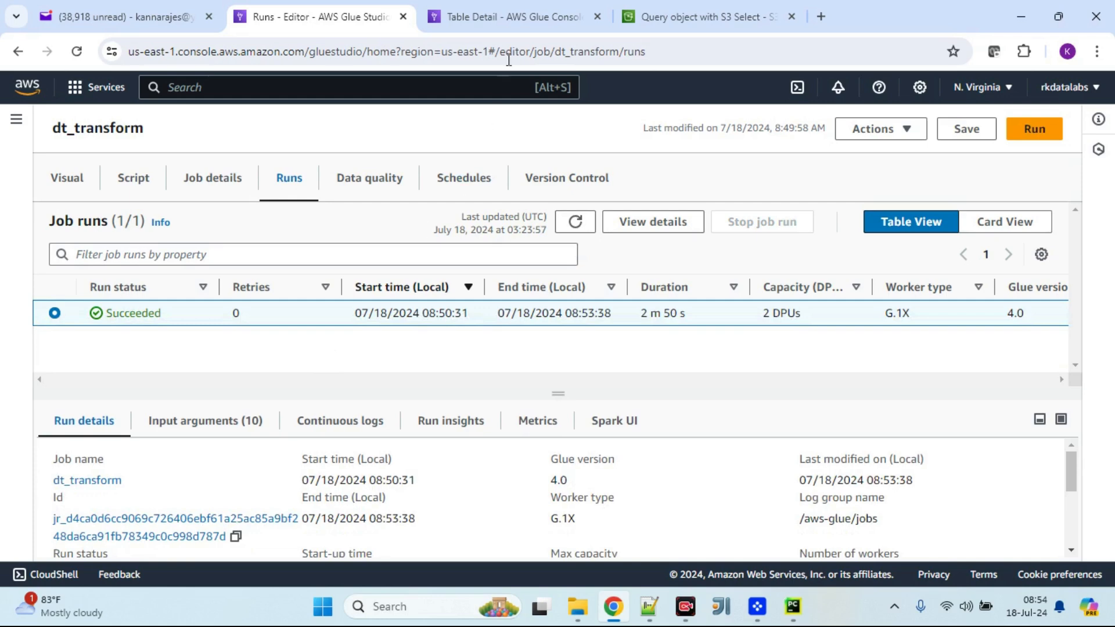
pyautogui.click(536, 20)
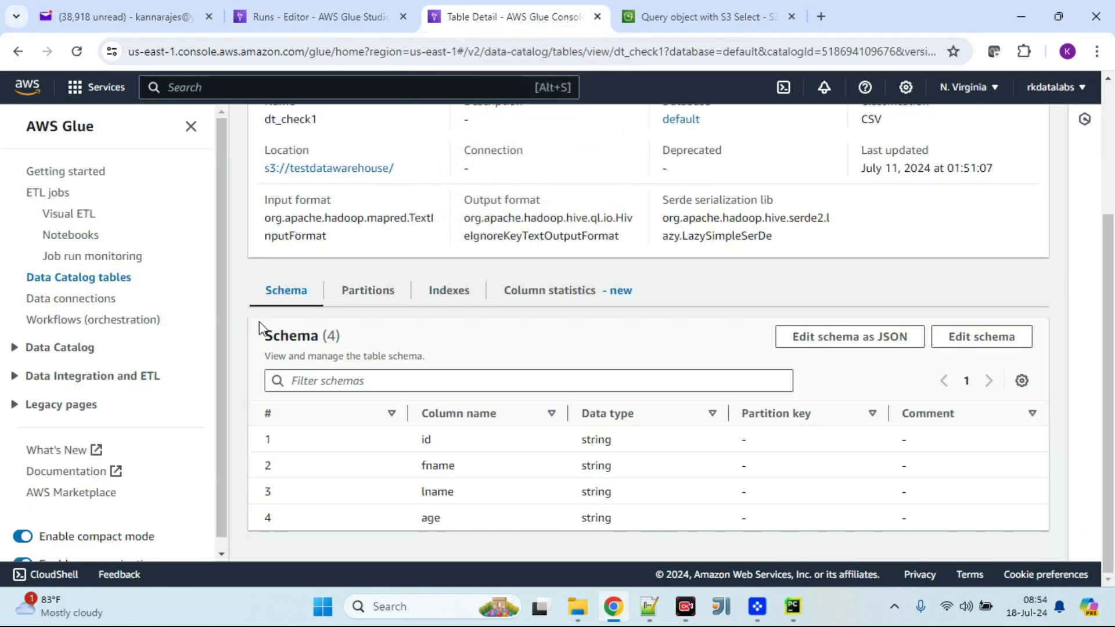
pyautogui.click(116, 280)
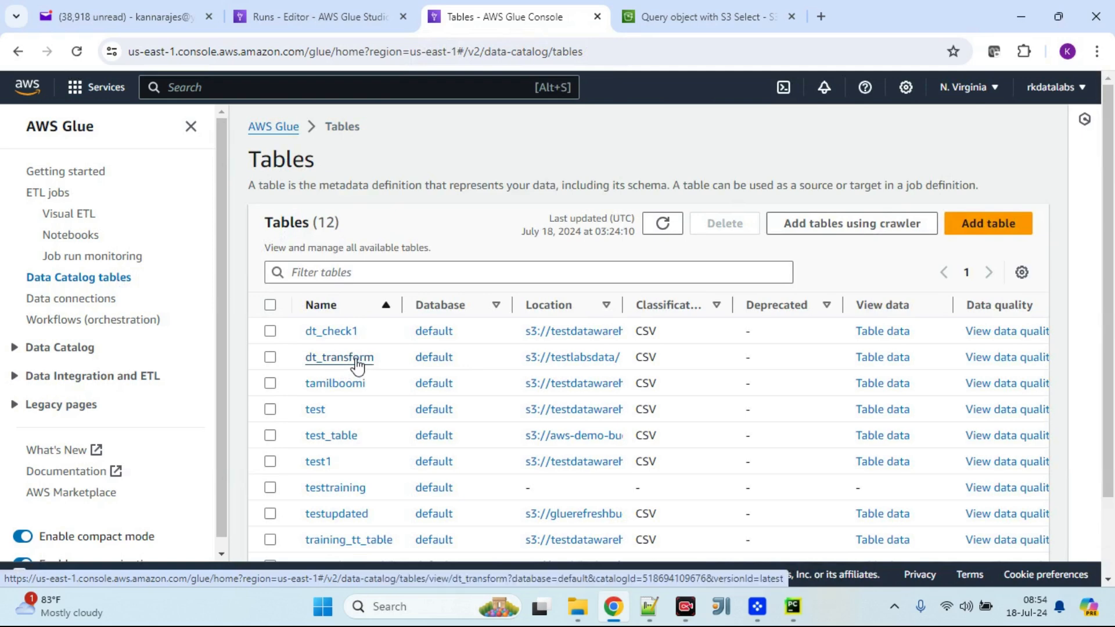
pyautogui.click(358, 365)
pyautogui.scroll(-3, 631, 405)
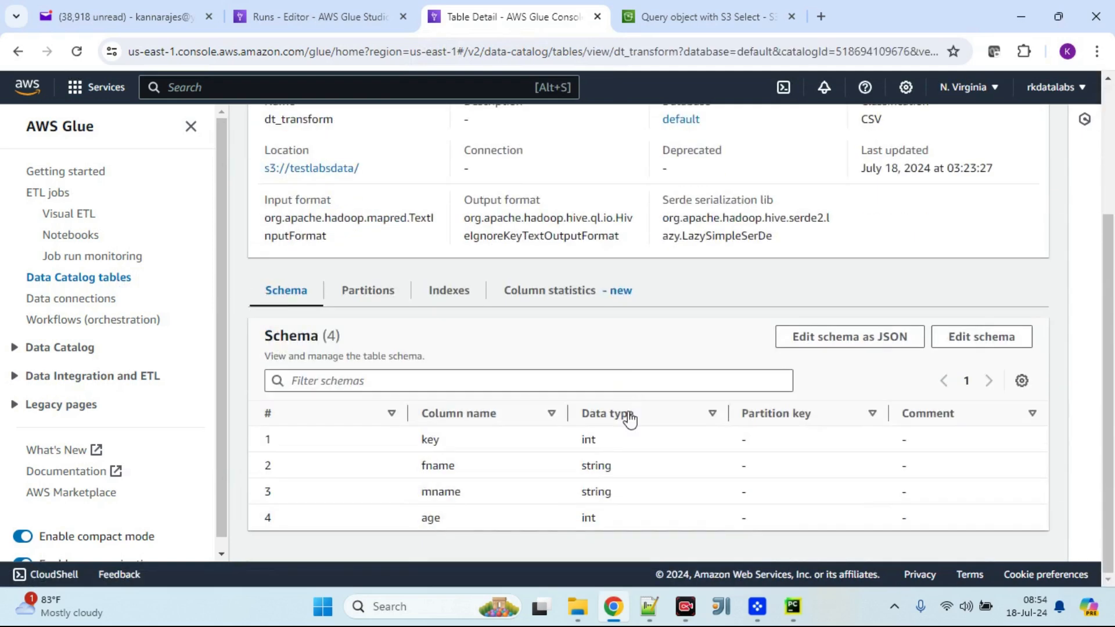
pyautogui.doubleClick(433, 443)
pyautogui.doubleClick(436, 492)
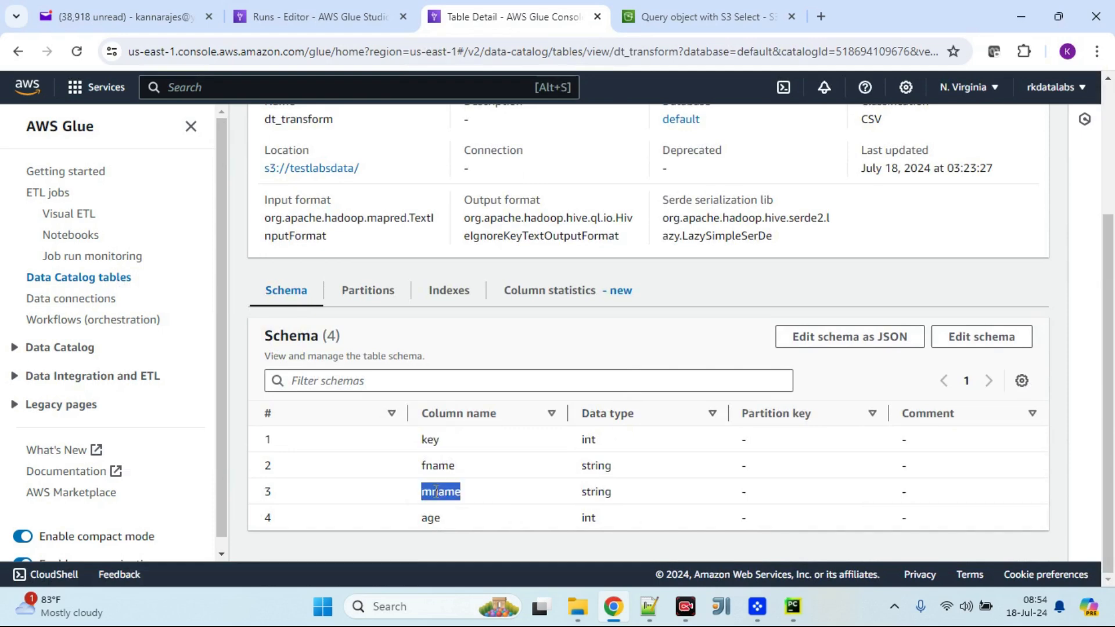
pyautogui.doubleClick(589, 440)
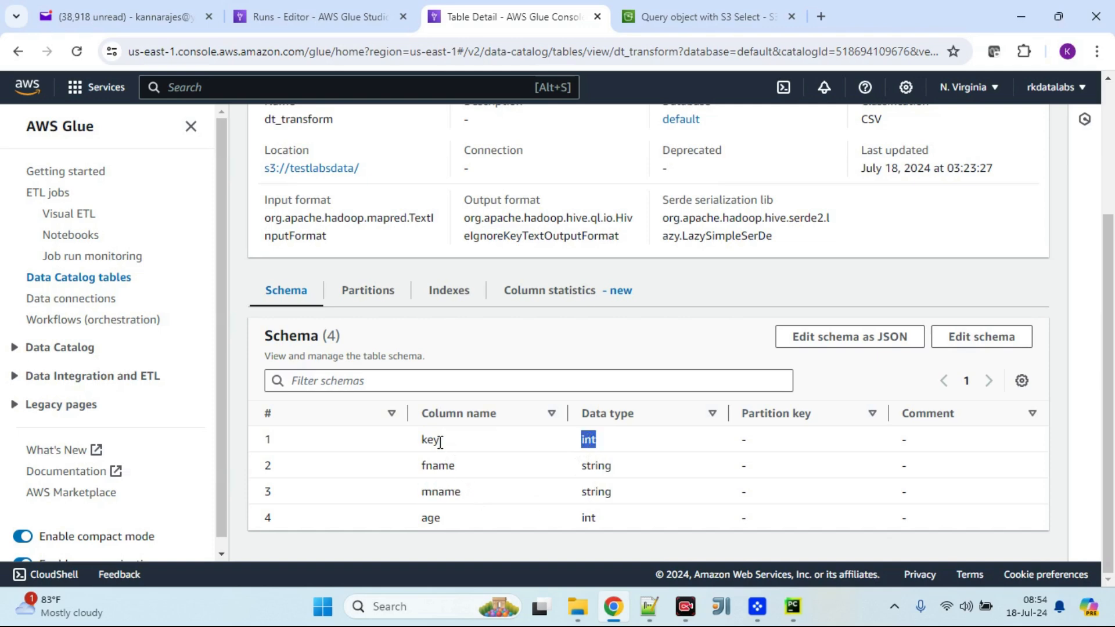
# Step: Review the source CSV's records and input settings in the S3 Select query page
pyautogui.click(680, 19)
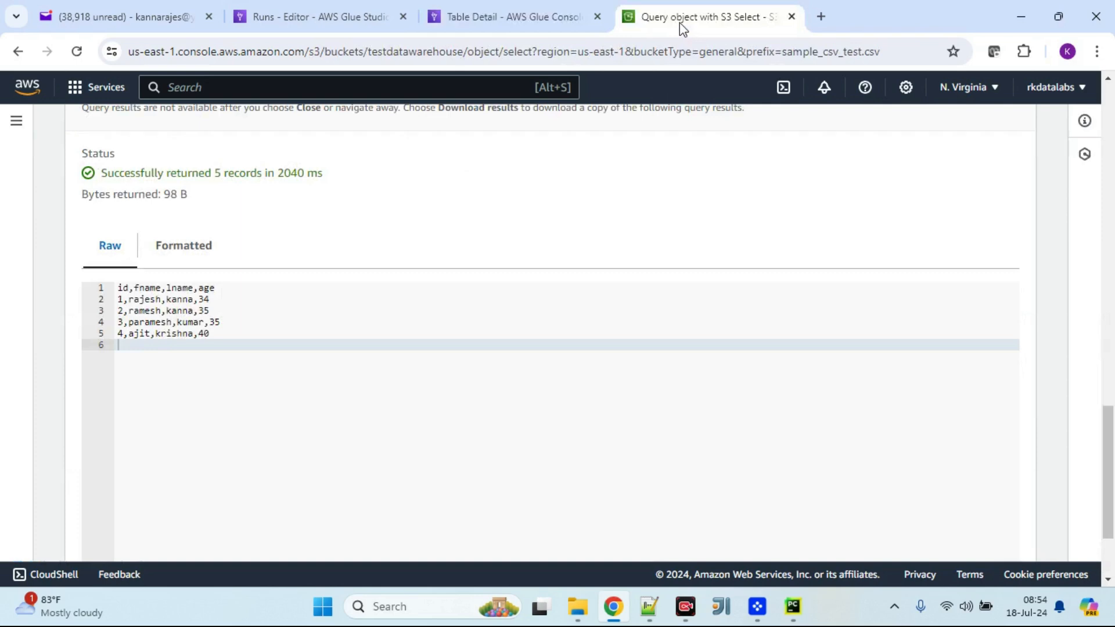
pyautogui.scroll(5, 334, 284)
pyautogui.scroll(13, 337, 284)
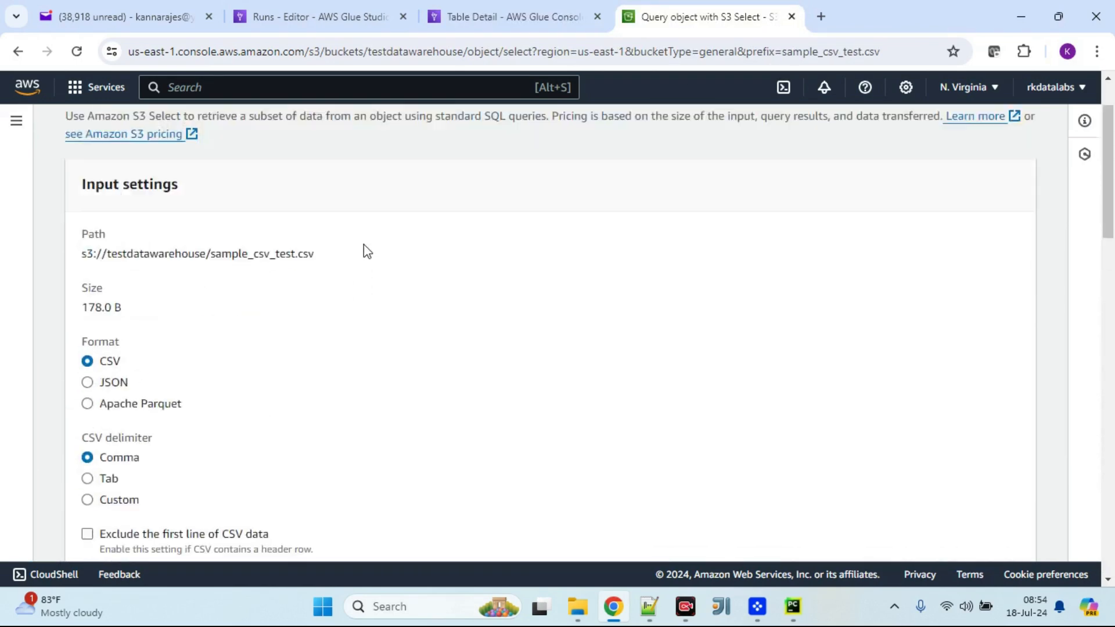
# Step: Open the testlabsdata bucket and select the job's run output snappy file
pyautogui.click(302, 132)
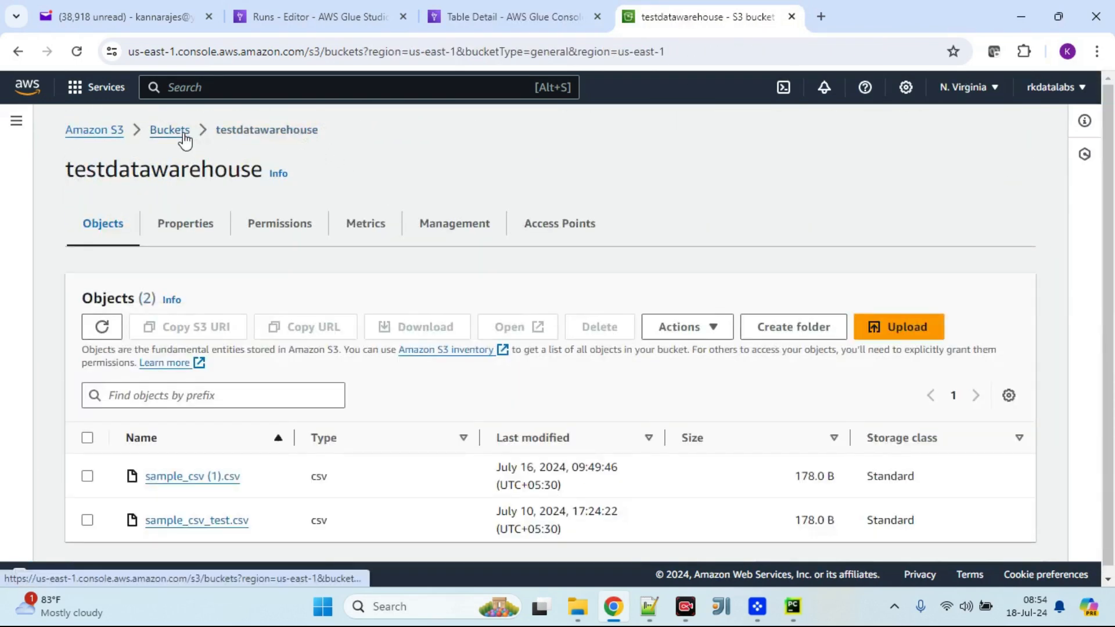
pyautogui.click(180, 131)
pyautogui.scroll(-3, 202, 465)
pyautogui.click(166, 468)
pyautogui.scroll(-3, 222, 466)
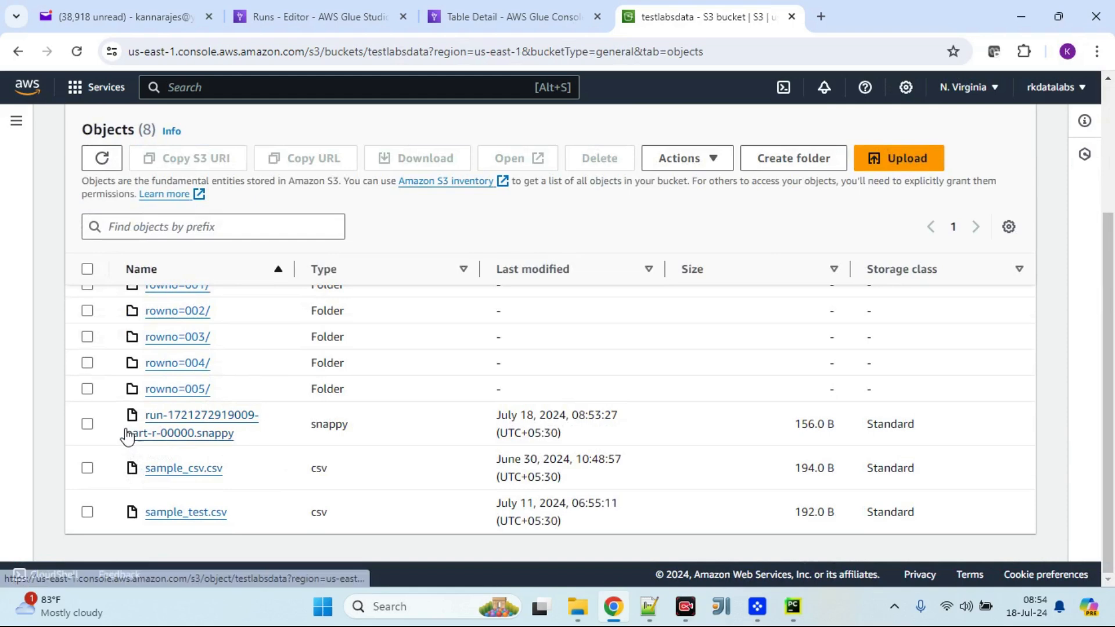
pyautogui.click(88, 424)
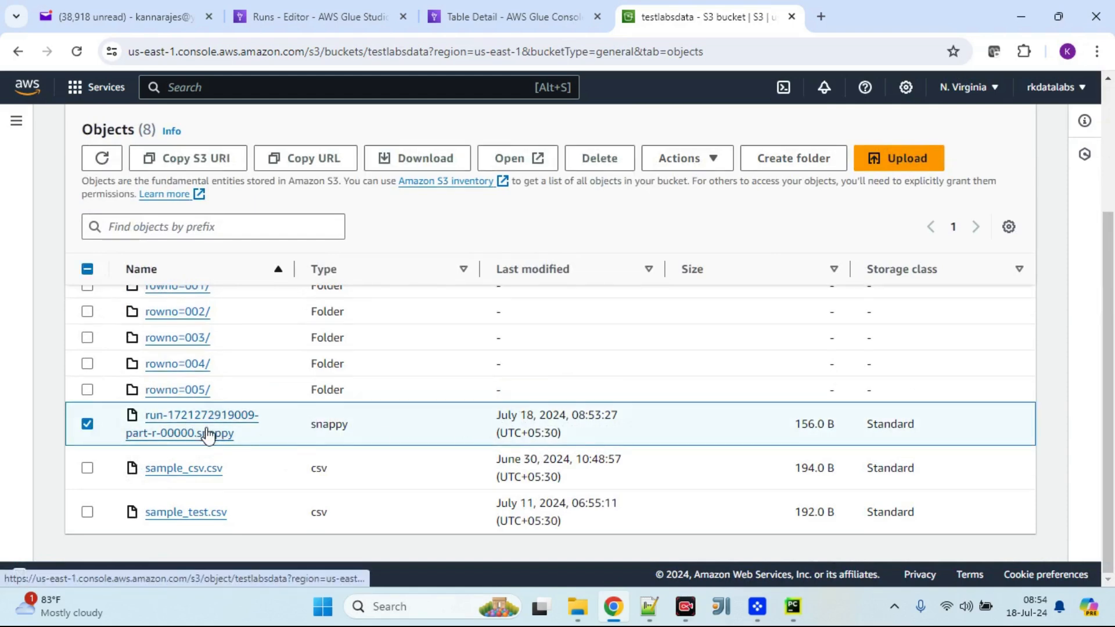
# Step: Review the S3 target node's format, compression and location settings in the job's visual editor
pyautogui.click(375, 16)
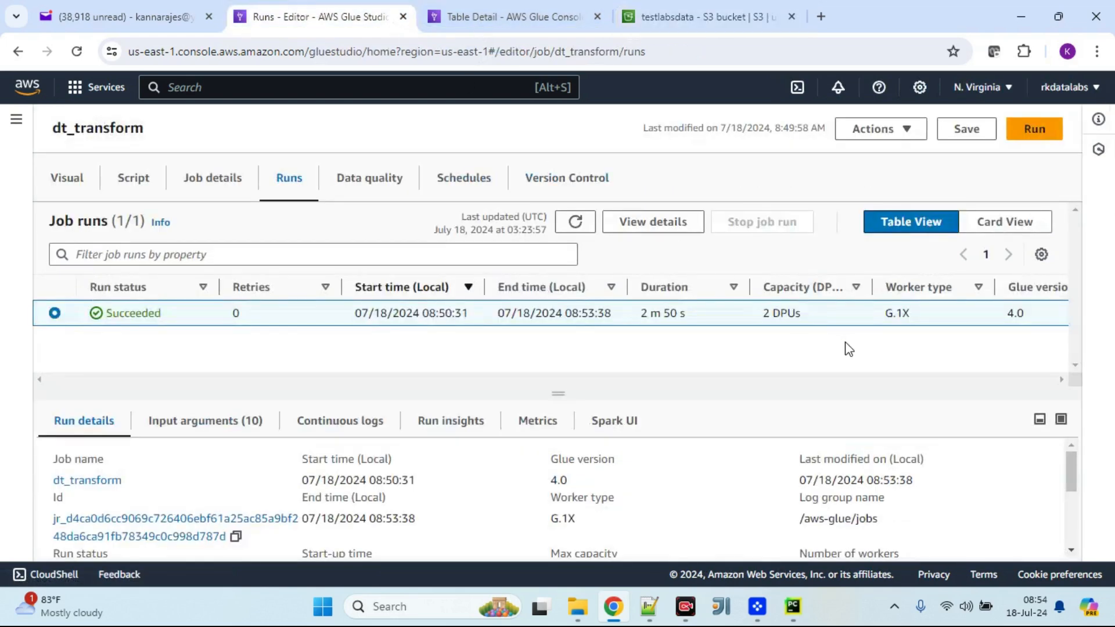
pyautogui.click(70, 179)
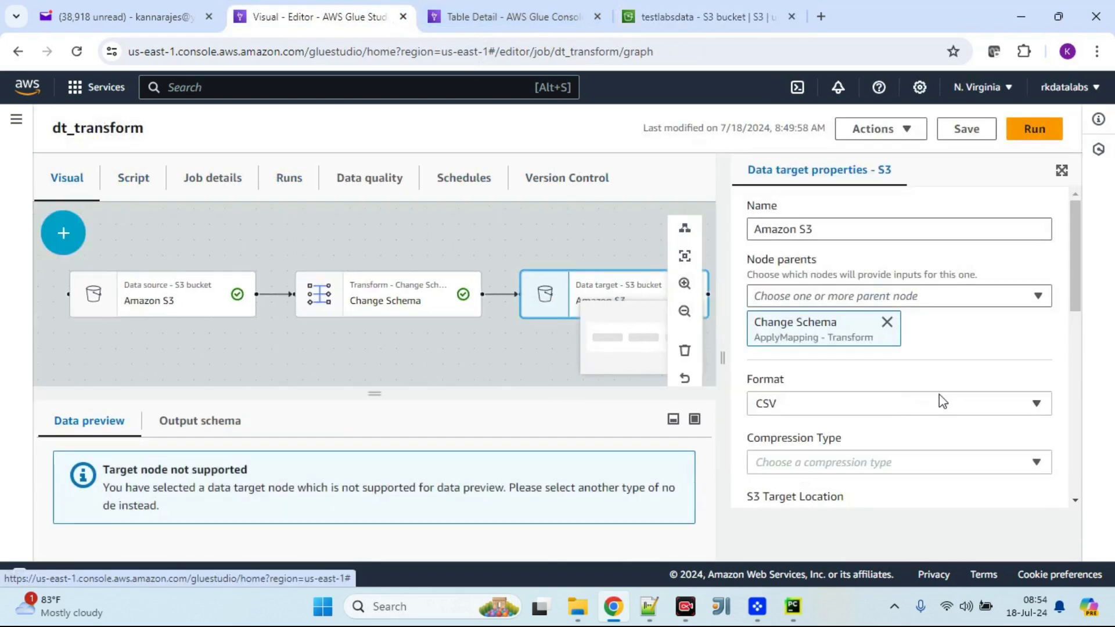
pyautogui.scroll(-2, 853, 410)
pyautogui.scroll(-3, 853, 410)
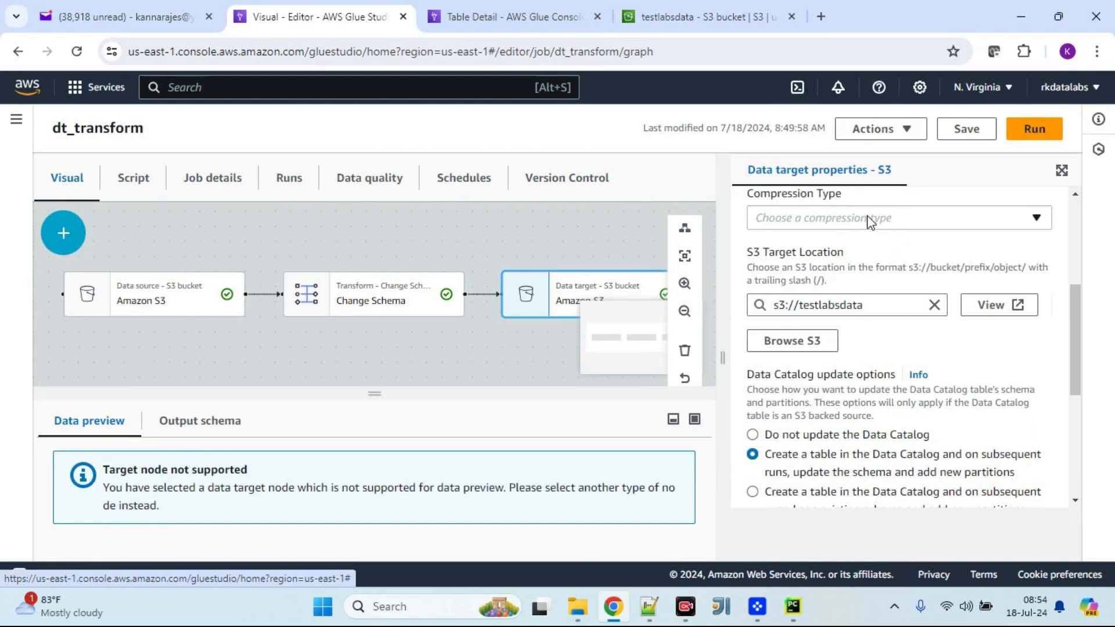
pyautogui.click(720, 18)
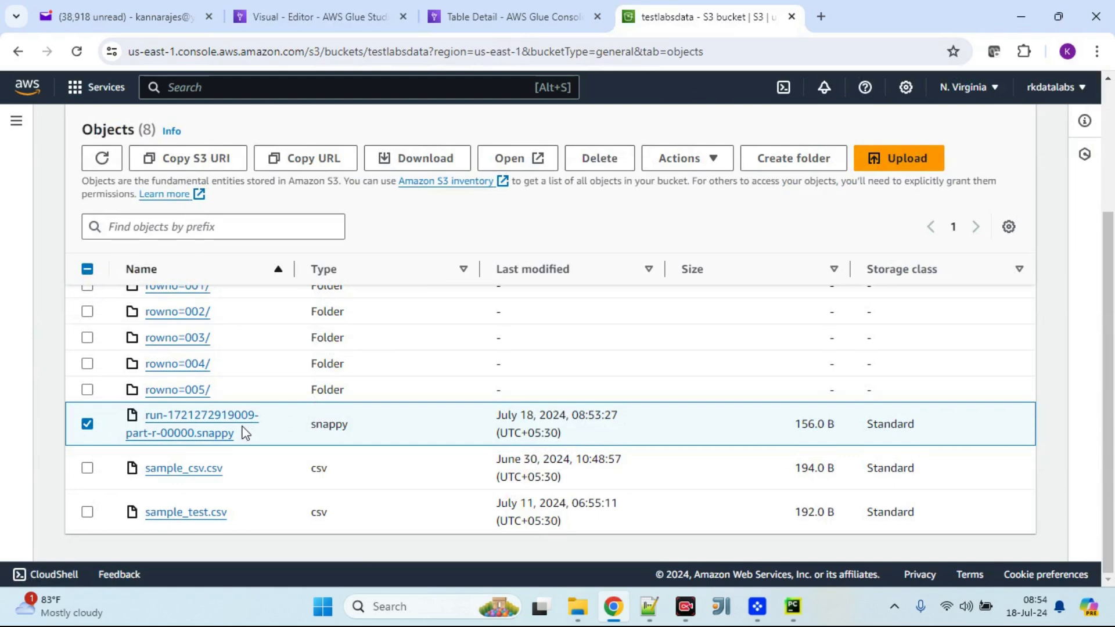
pyautogui.click(490, 12)
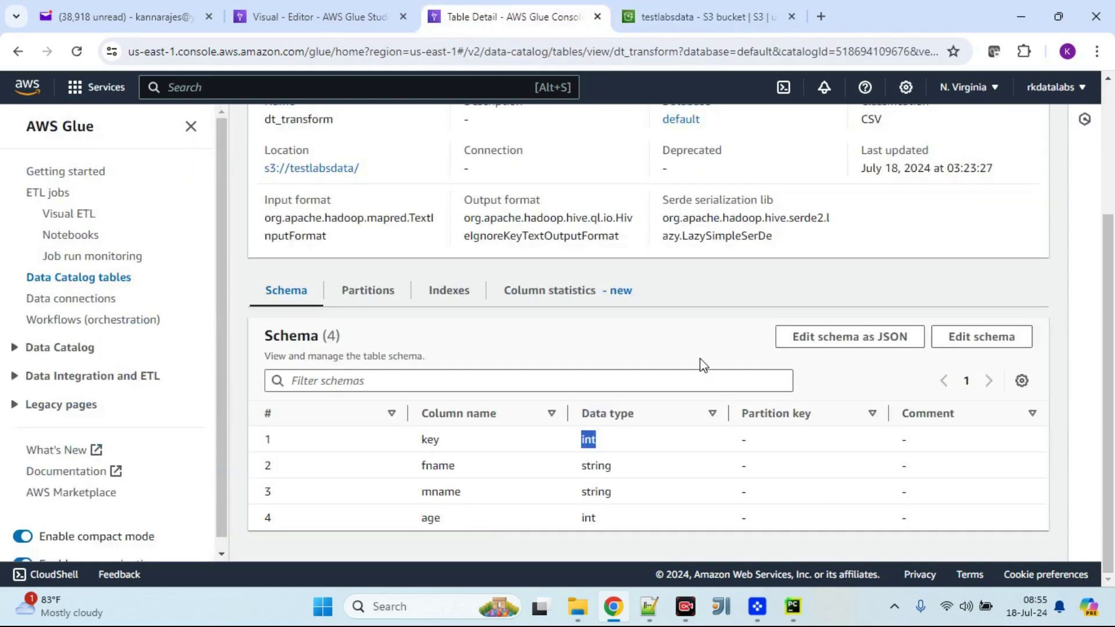